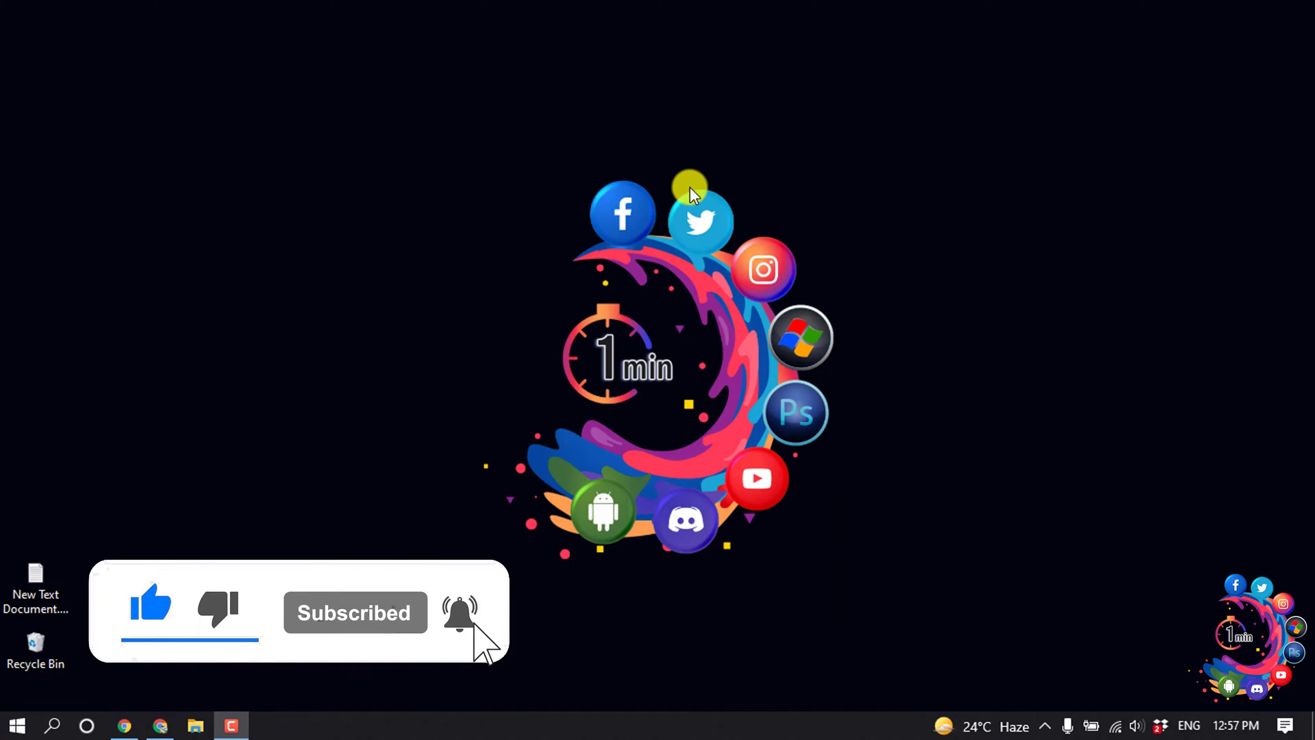
- Search the WordPress plugin directory for 'elementskit' from Plugins > Add New
click(164, 723)
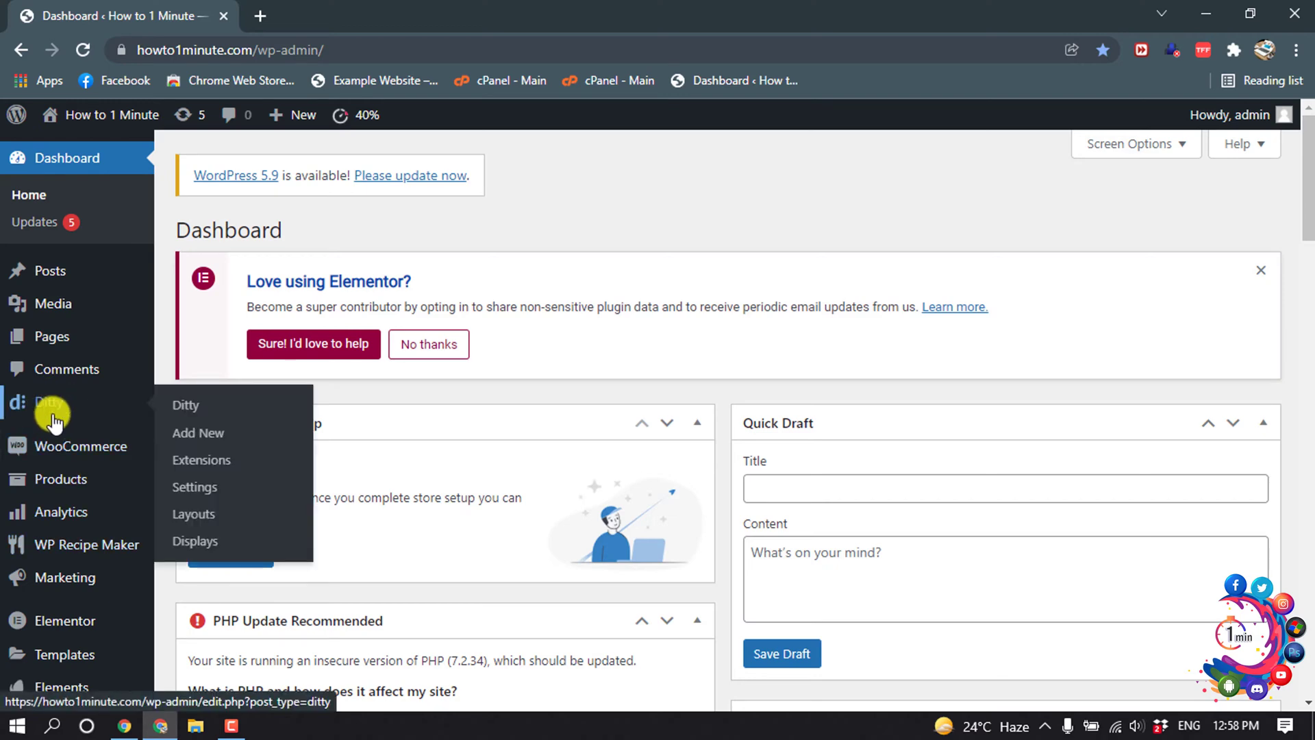
scroll(114, 529, down, 5)
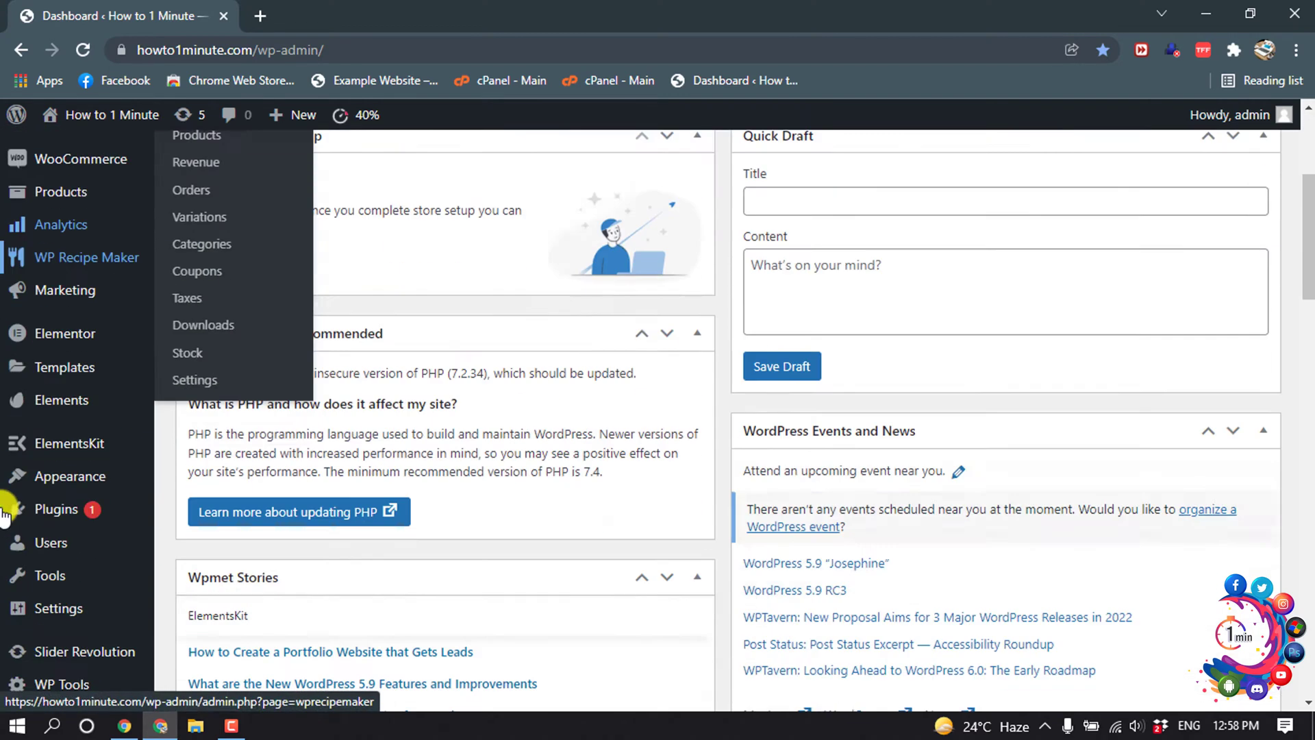
mouse_move(55, 475)
click(197, 508)
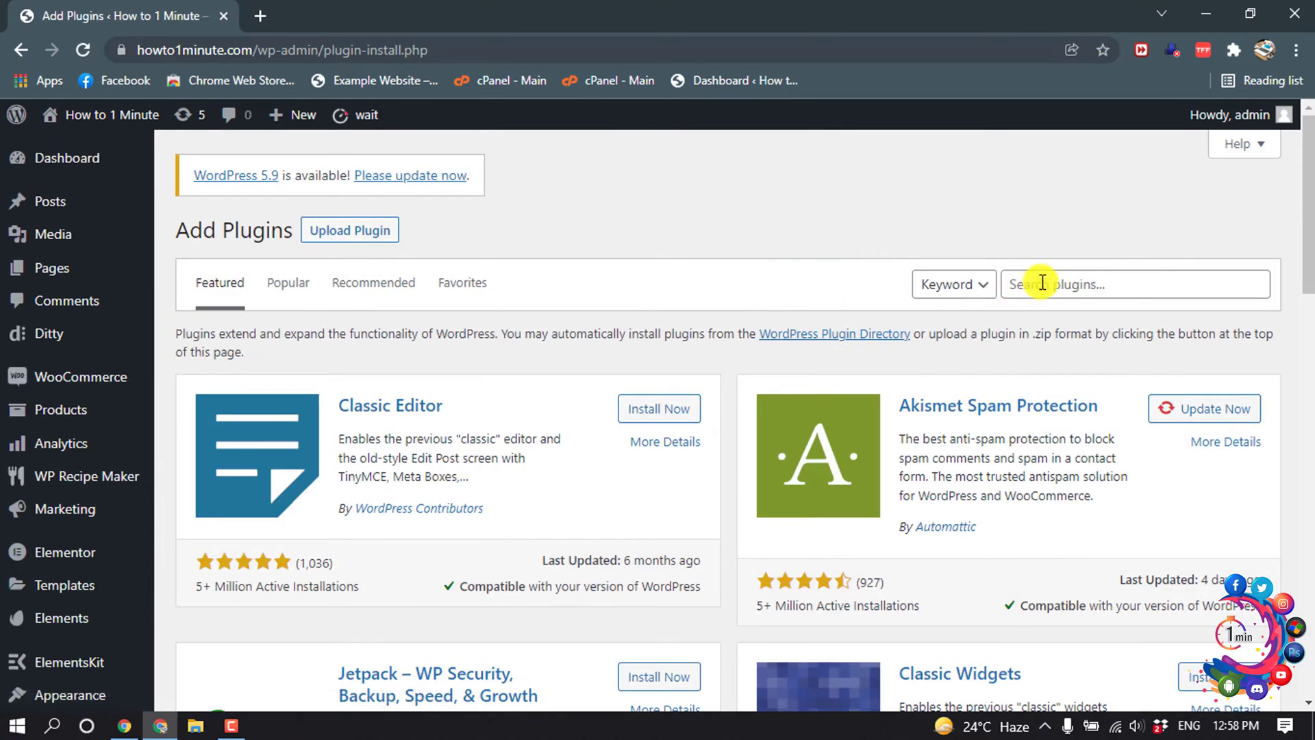
click(1041, 283)
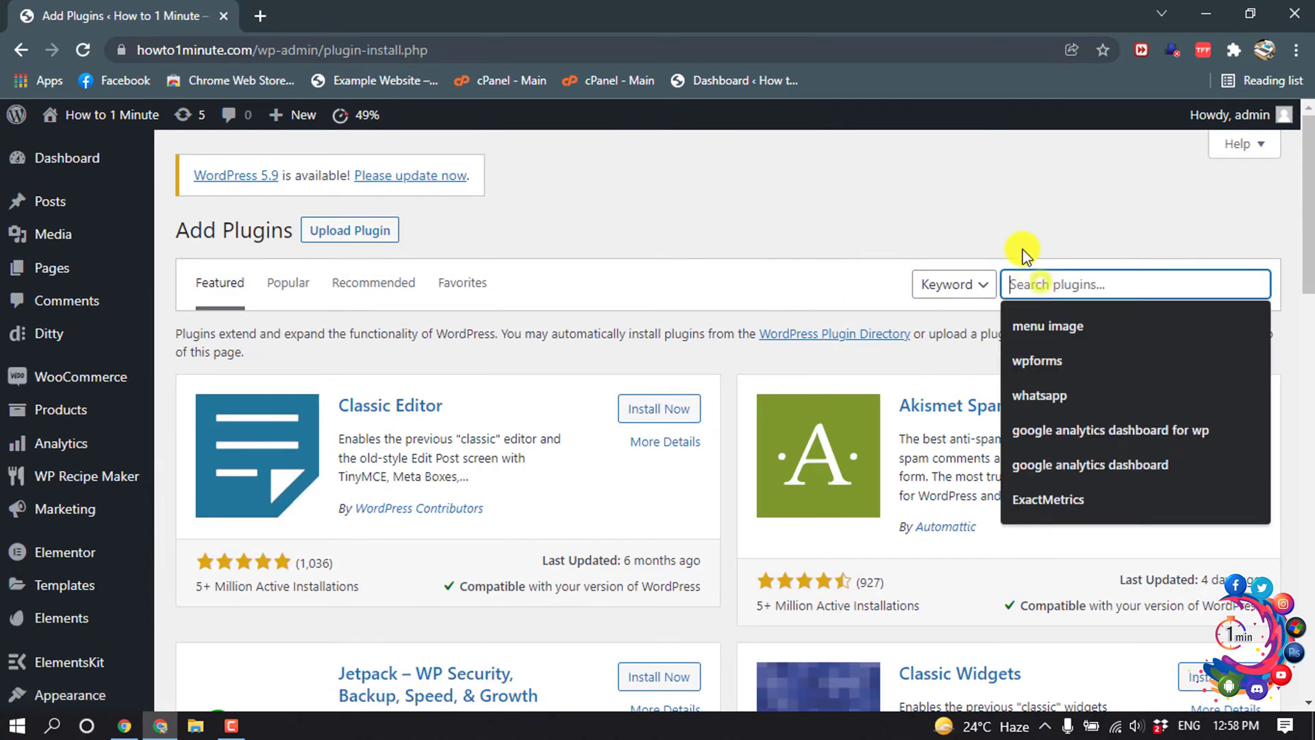
text(e)
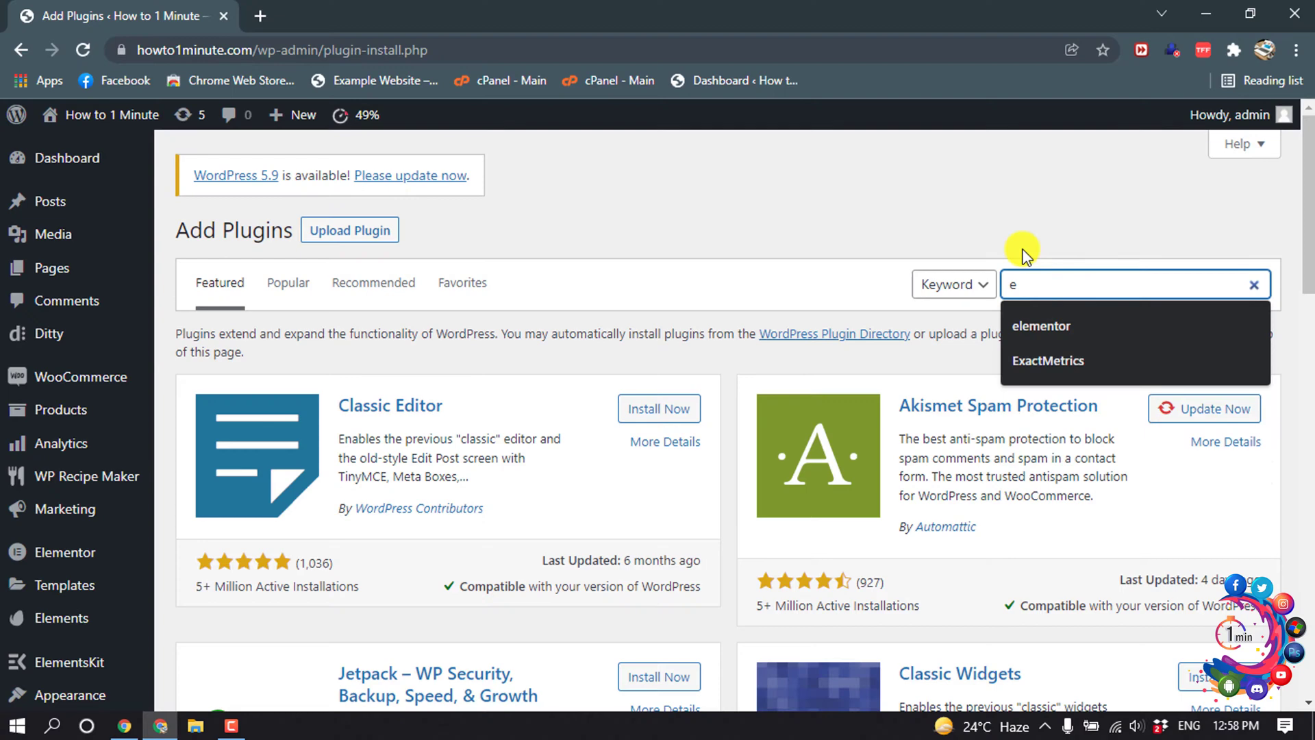
text(lementskit)
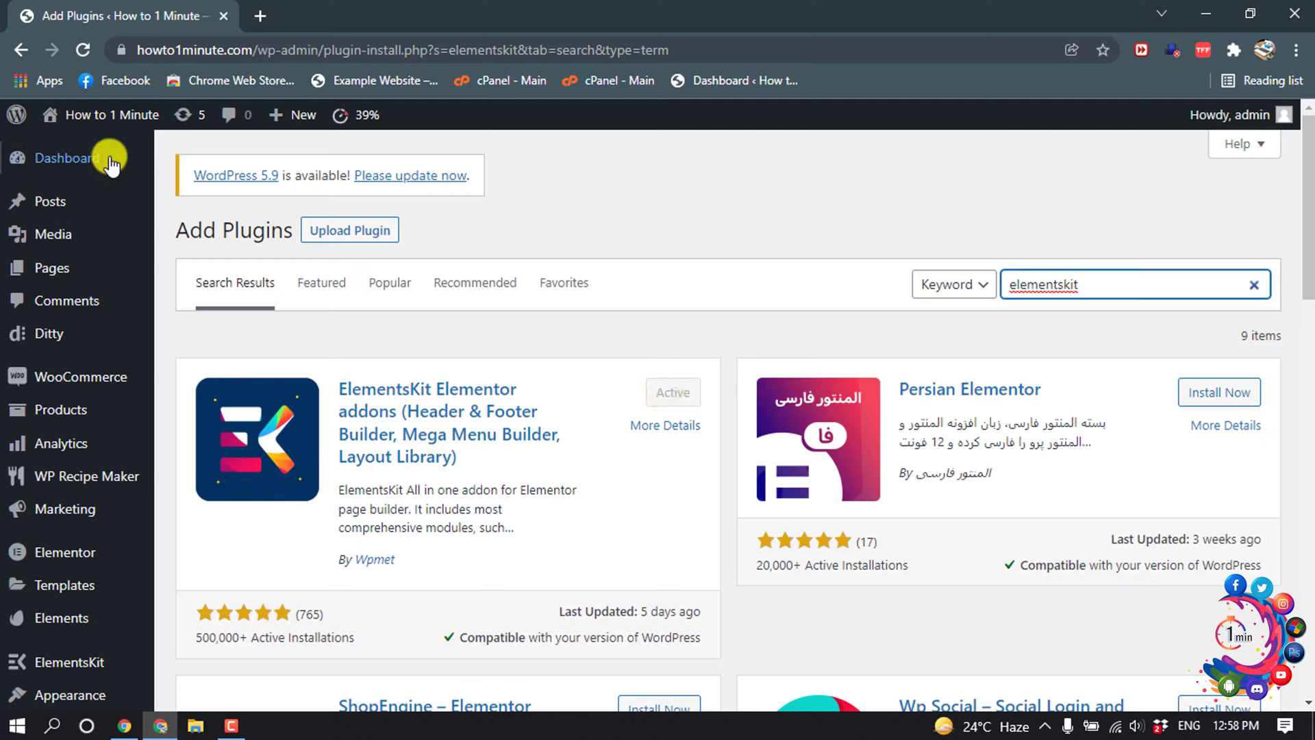
- Find 'Single Page' in the Pages list and launch it with Edit with Elementor
click(72, 269)
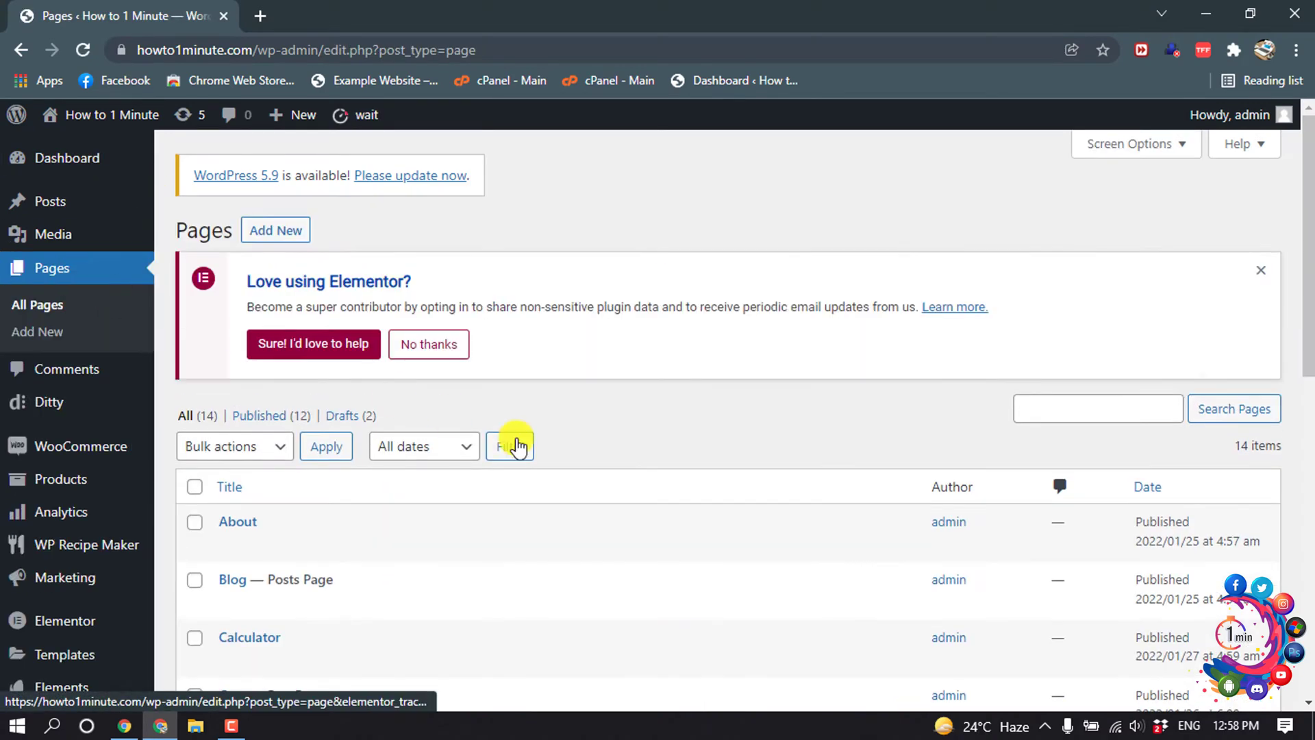
scroll(517, 446, down, 10)
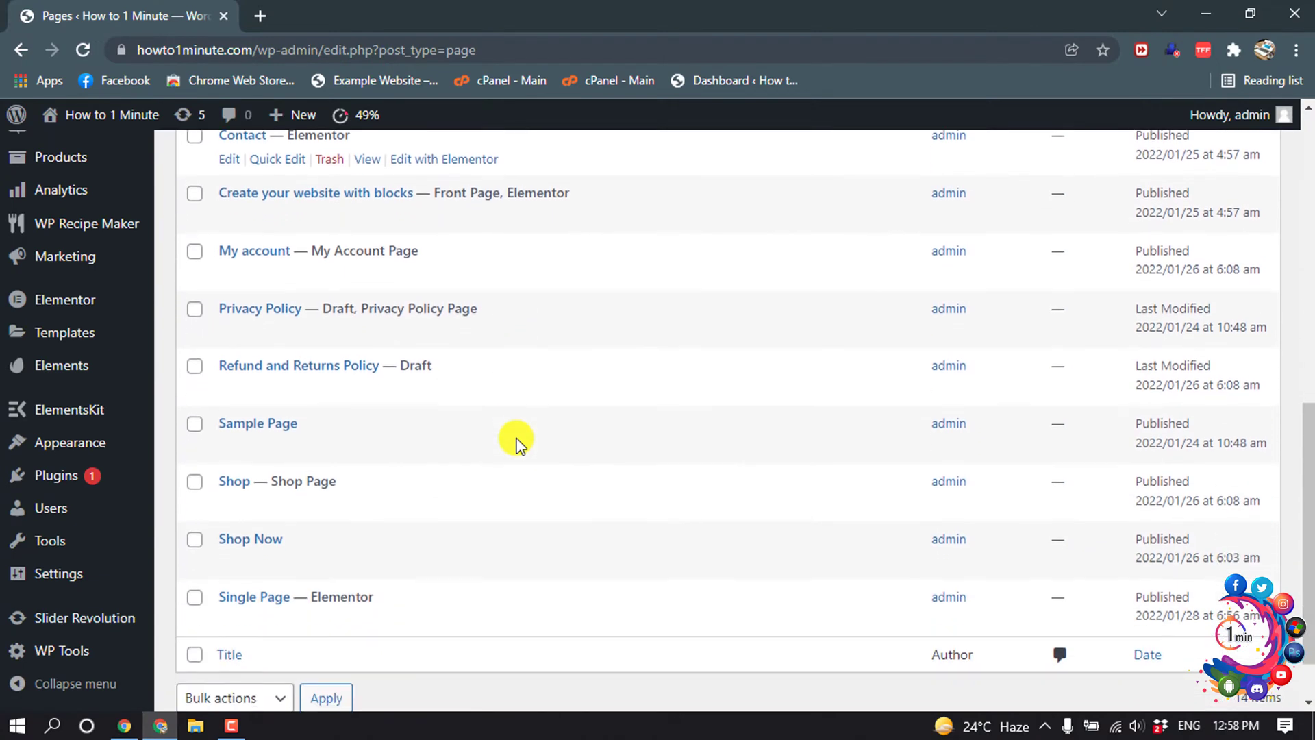
mouse_move(342, 568)
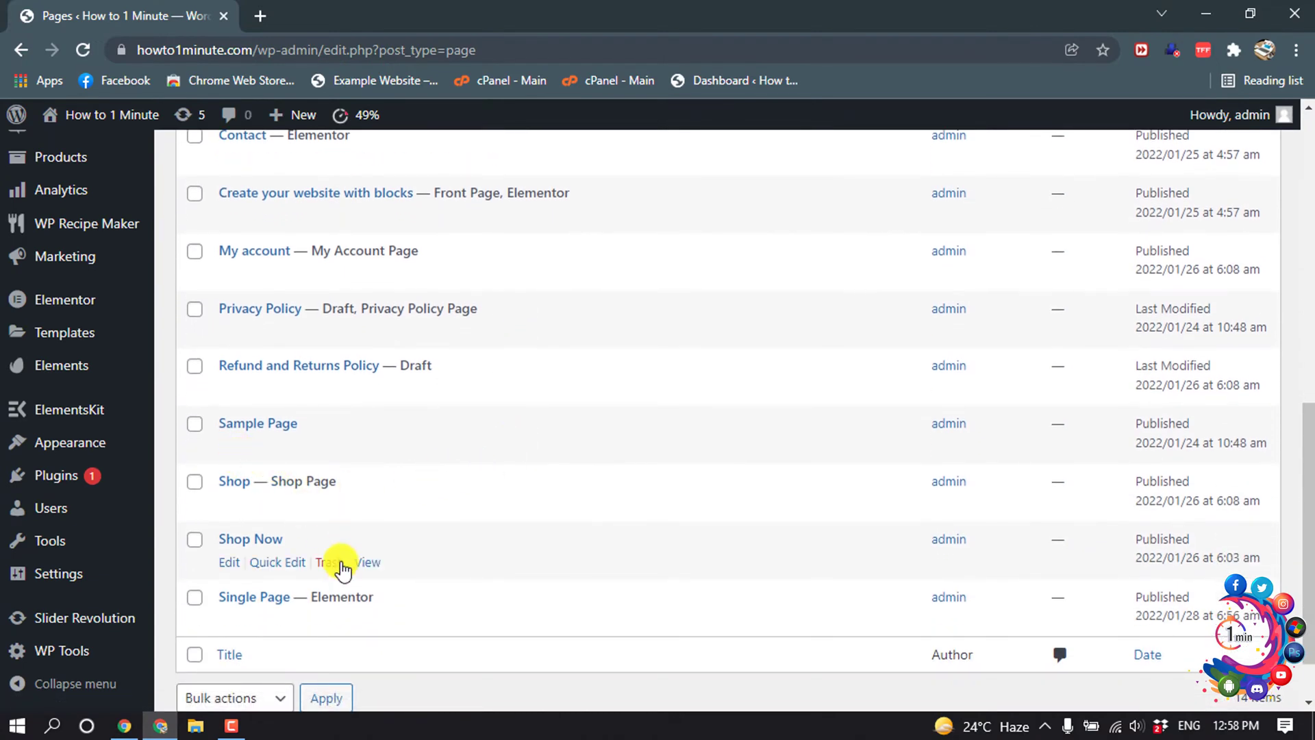
scroll(258, 587, down, 1)
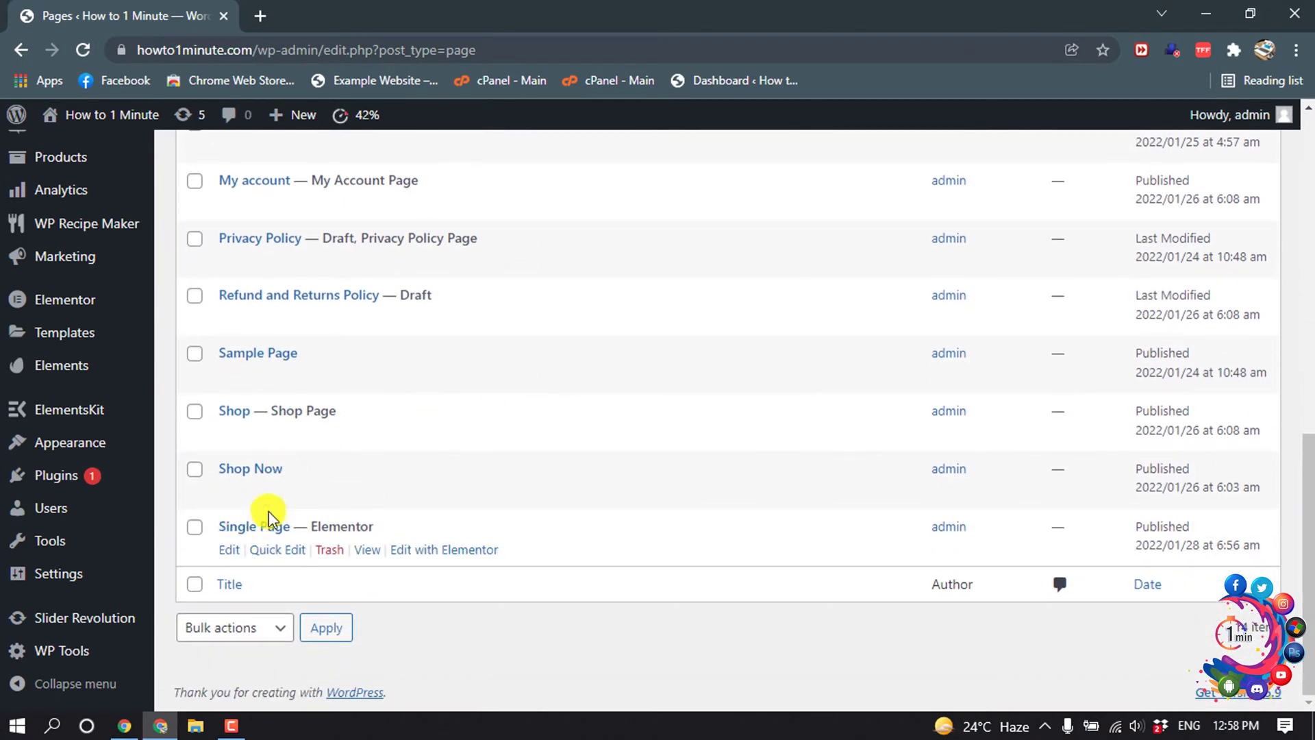
click(410, 552)
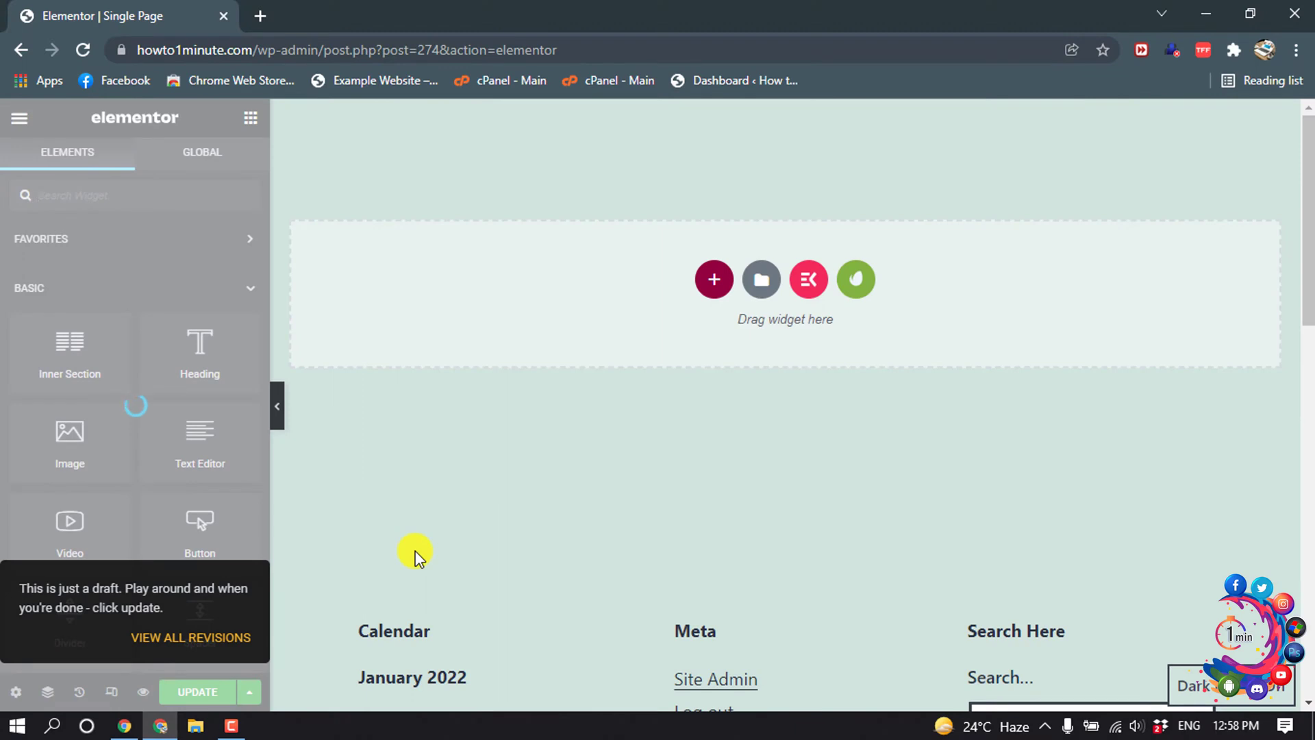
- Set the page layout to Elementor Full Width and bring up the ElementsKit template library
click(15, 693)
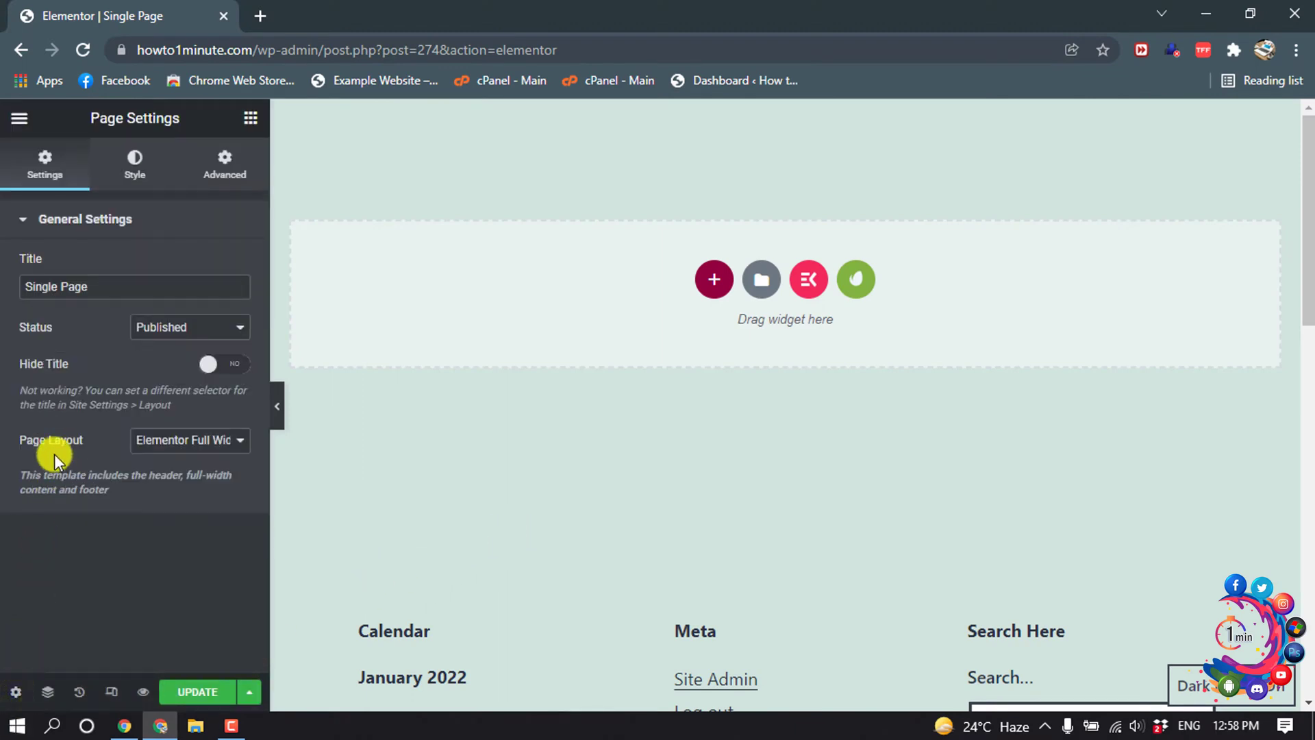
click(175, 440)
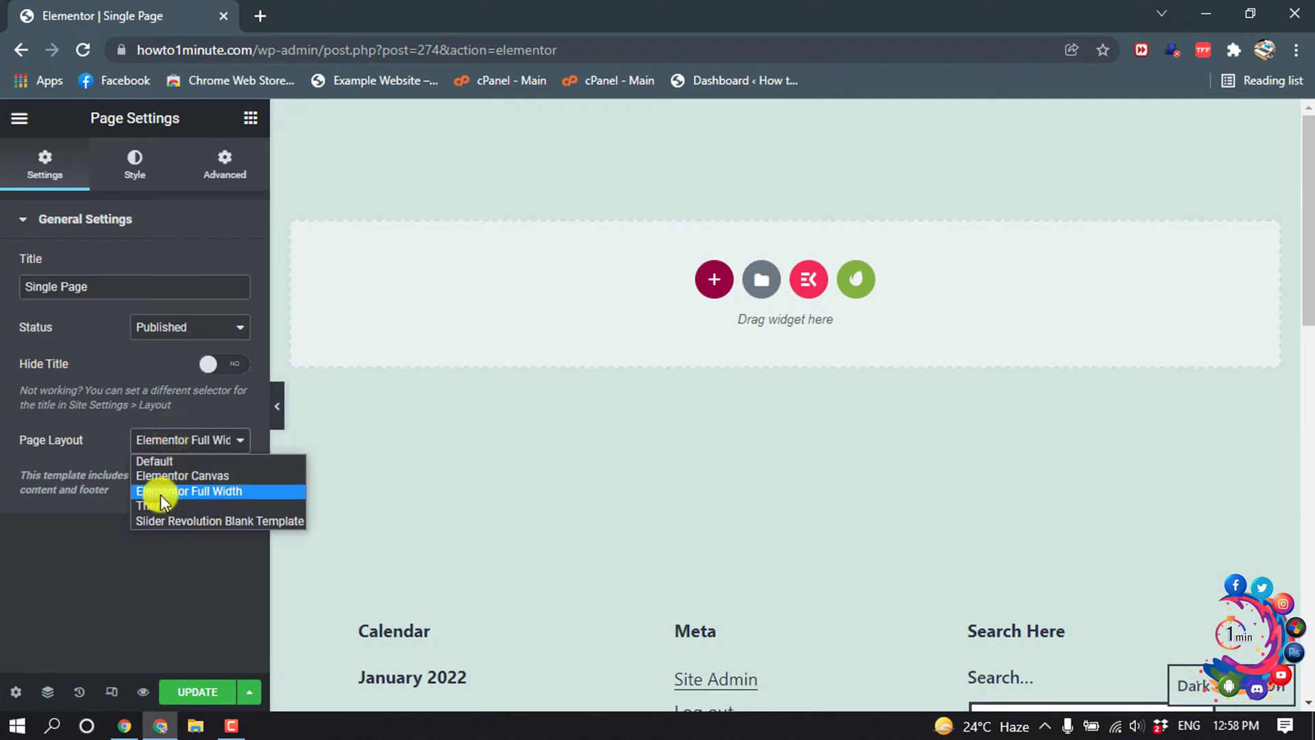
click(198, 490)
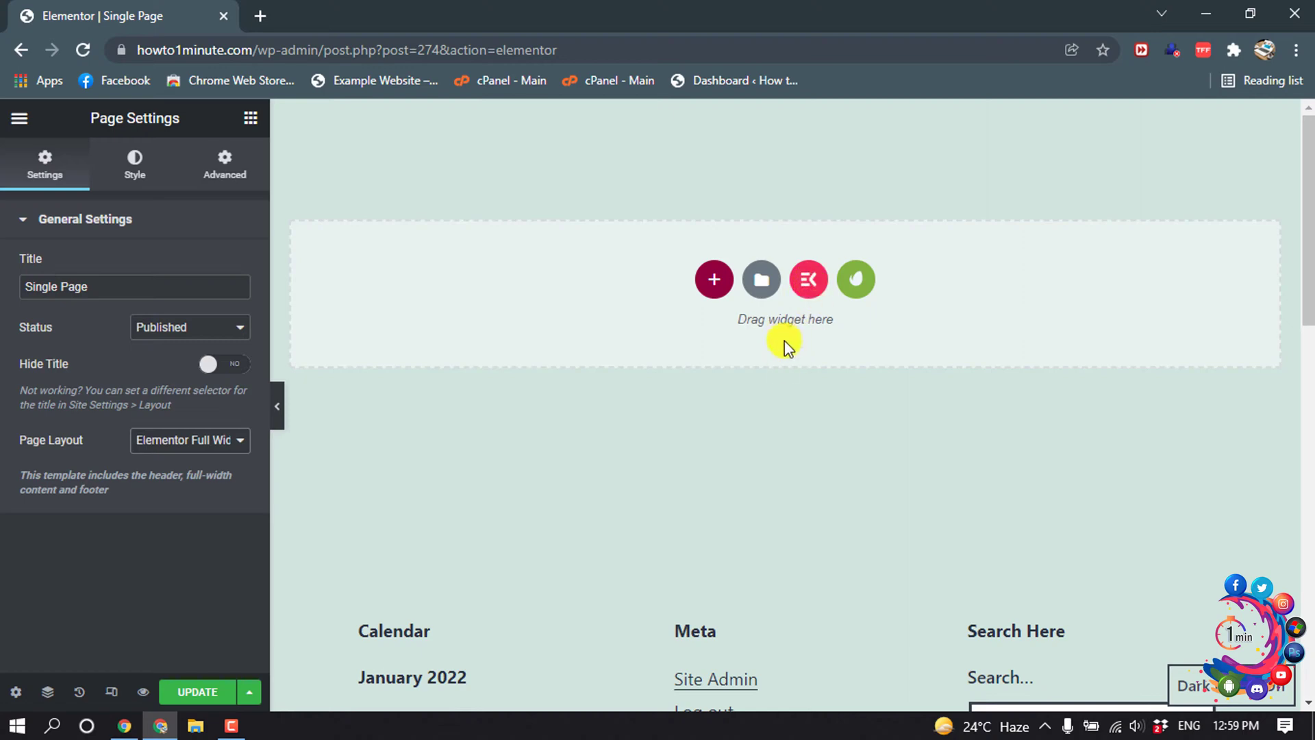
click(807, 280)
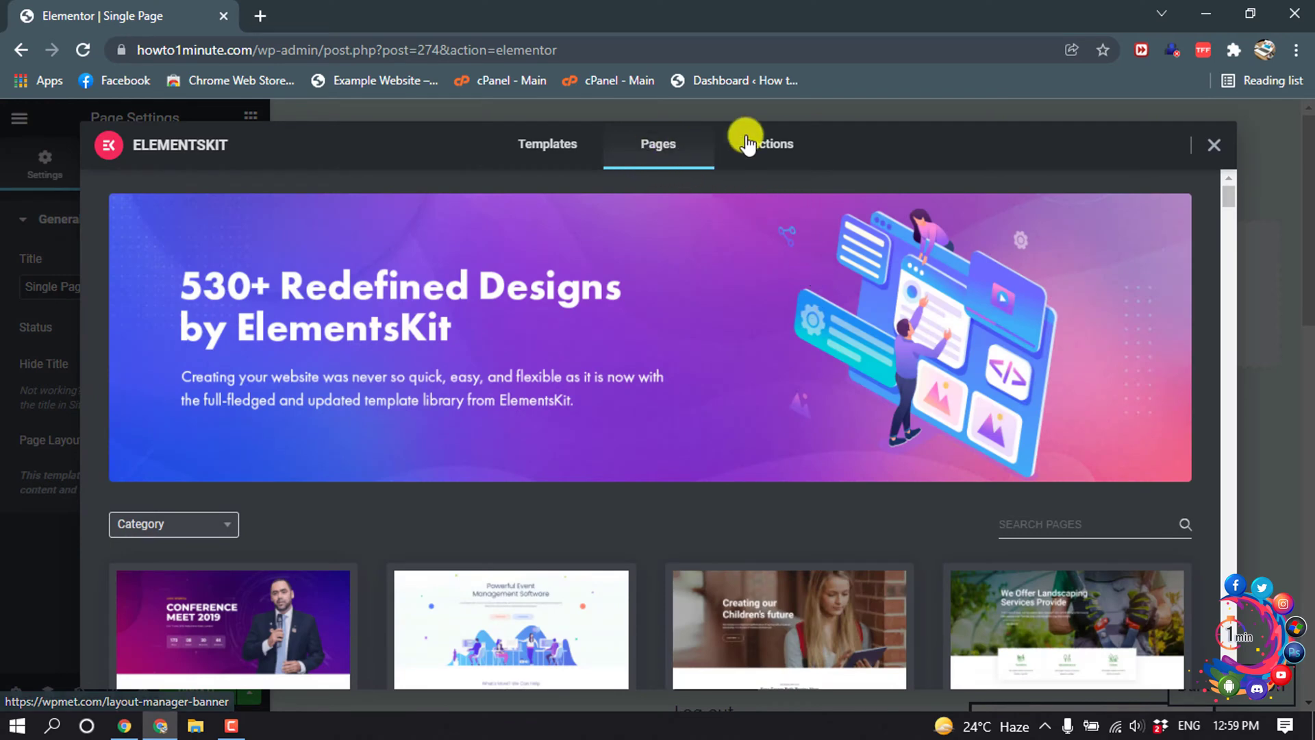
- Insert the 'Header – Section 3' block from the ElementsKit Sections tab
click(787, 144)
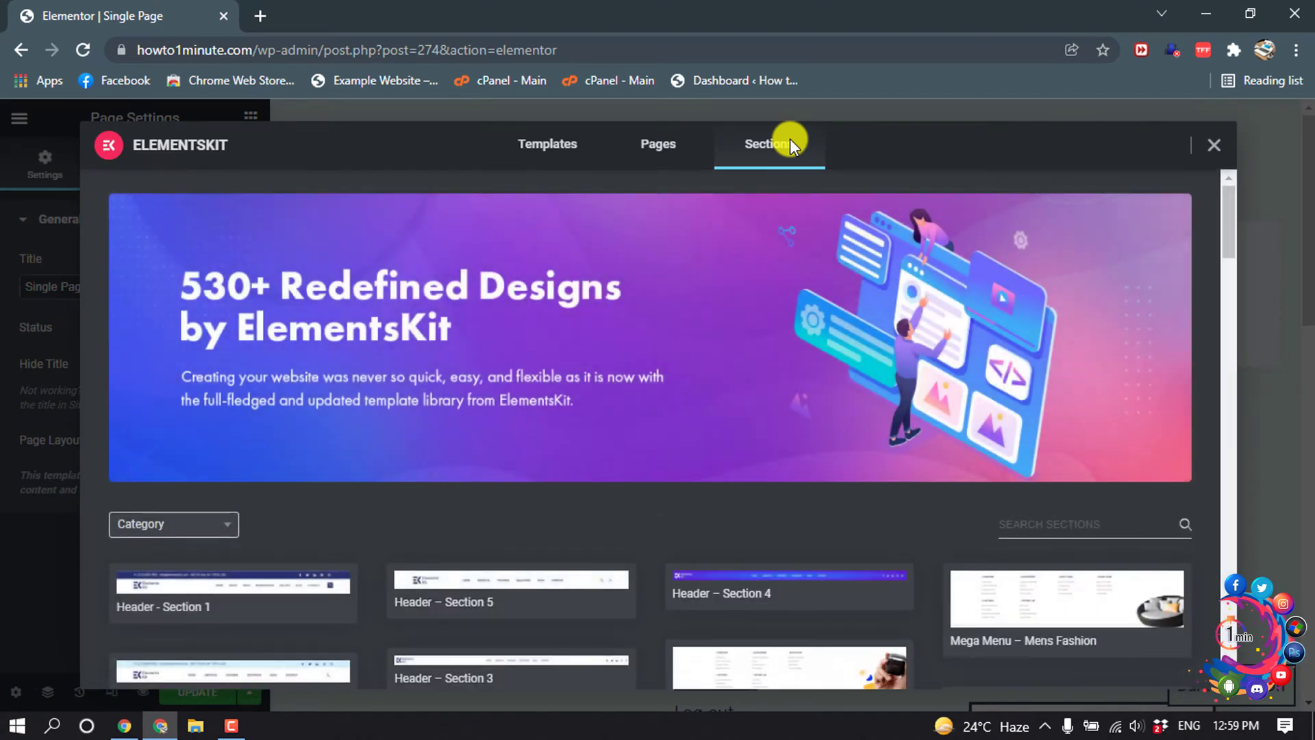
scroll(673, 315, down, 3)
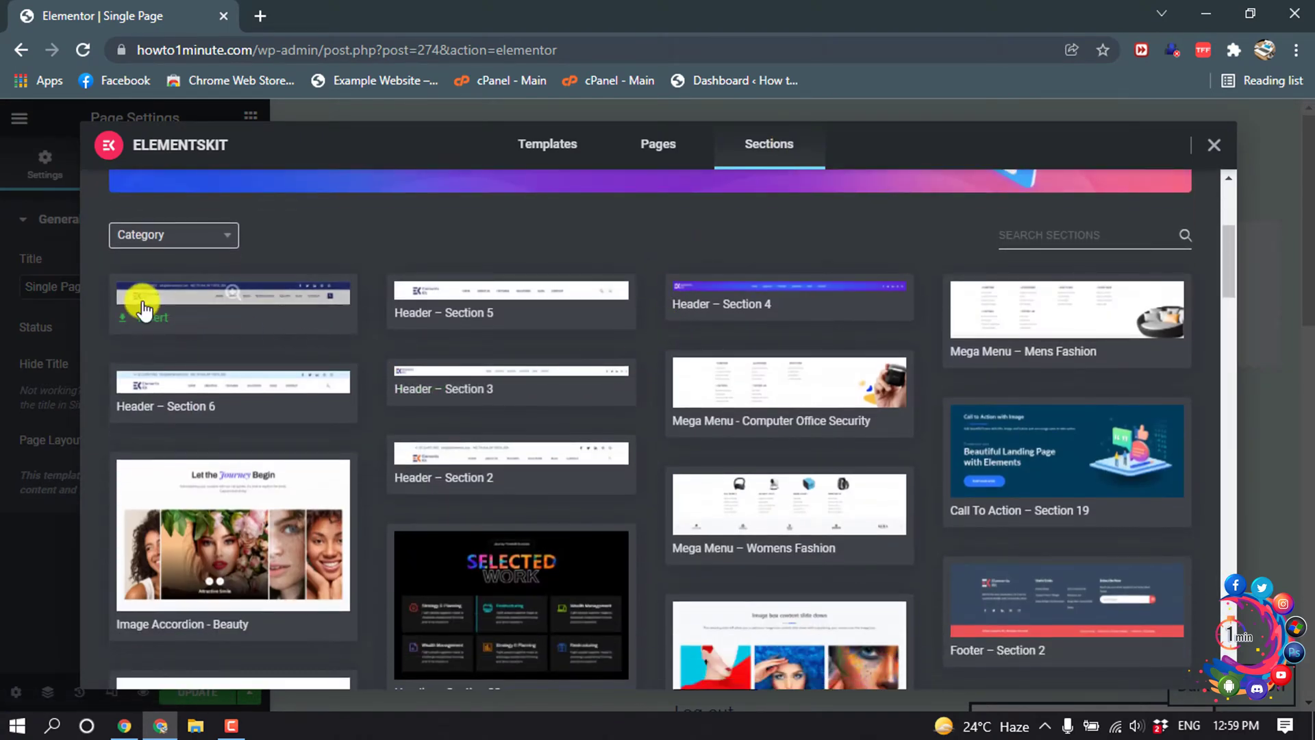
mouse_move(584, 486)
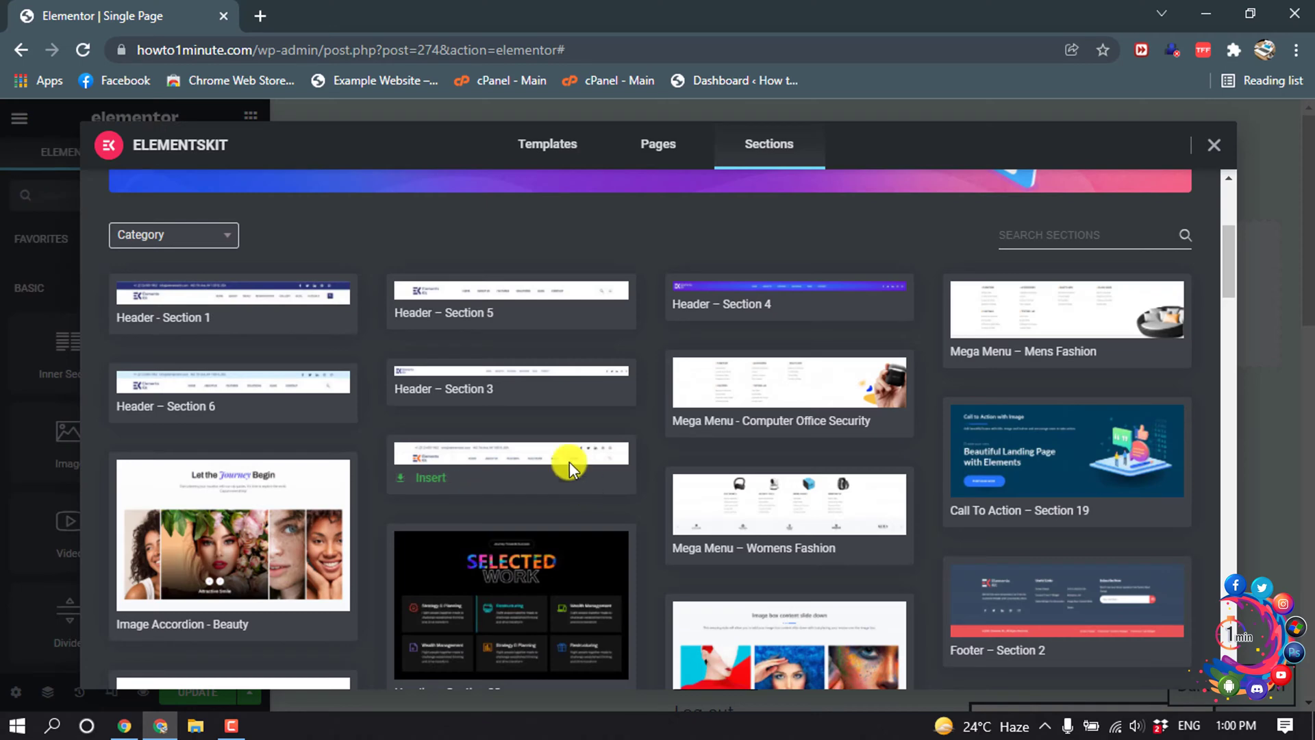
mouse_move(474, 393)
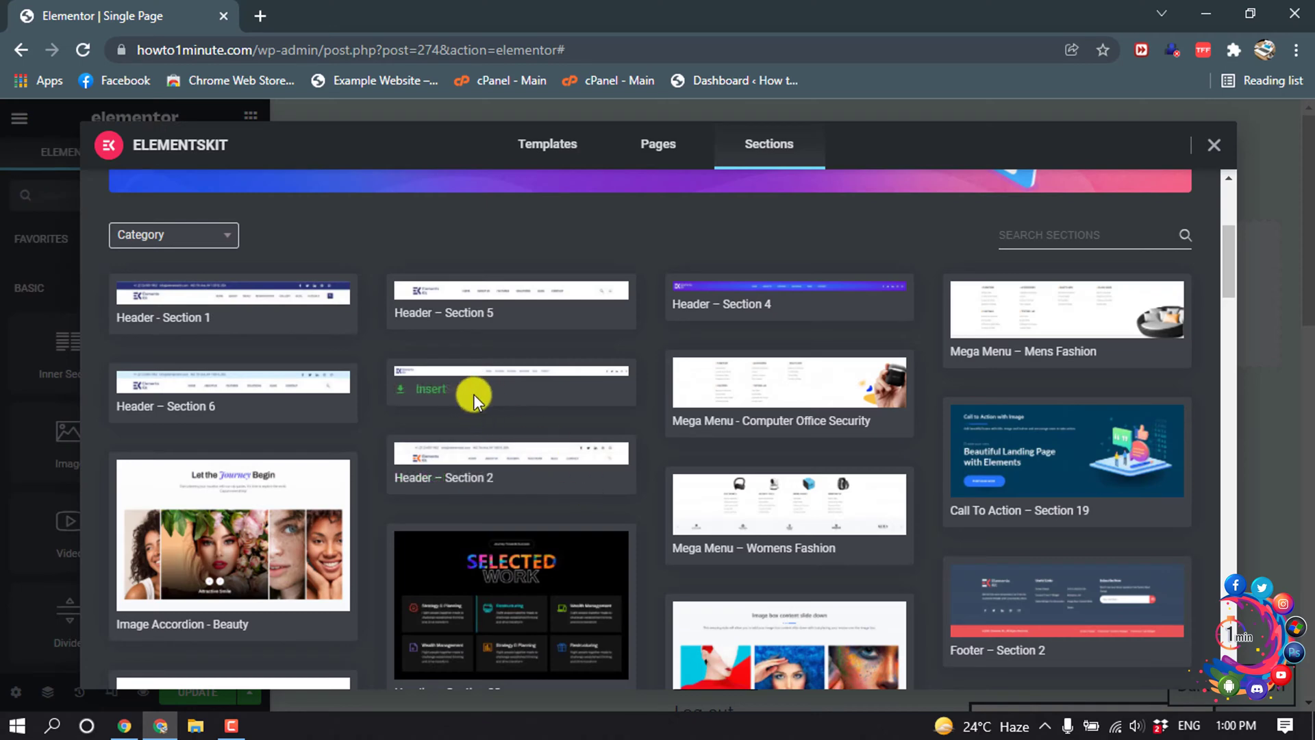
click(434, 392)
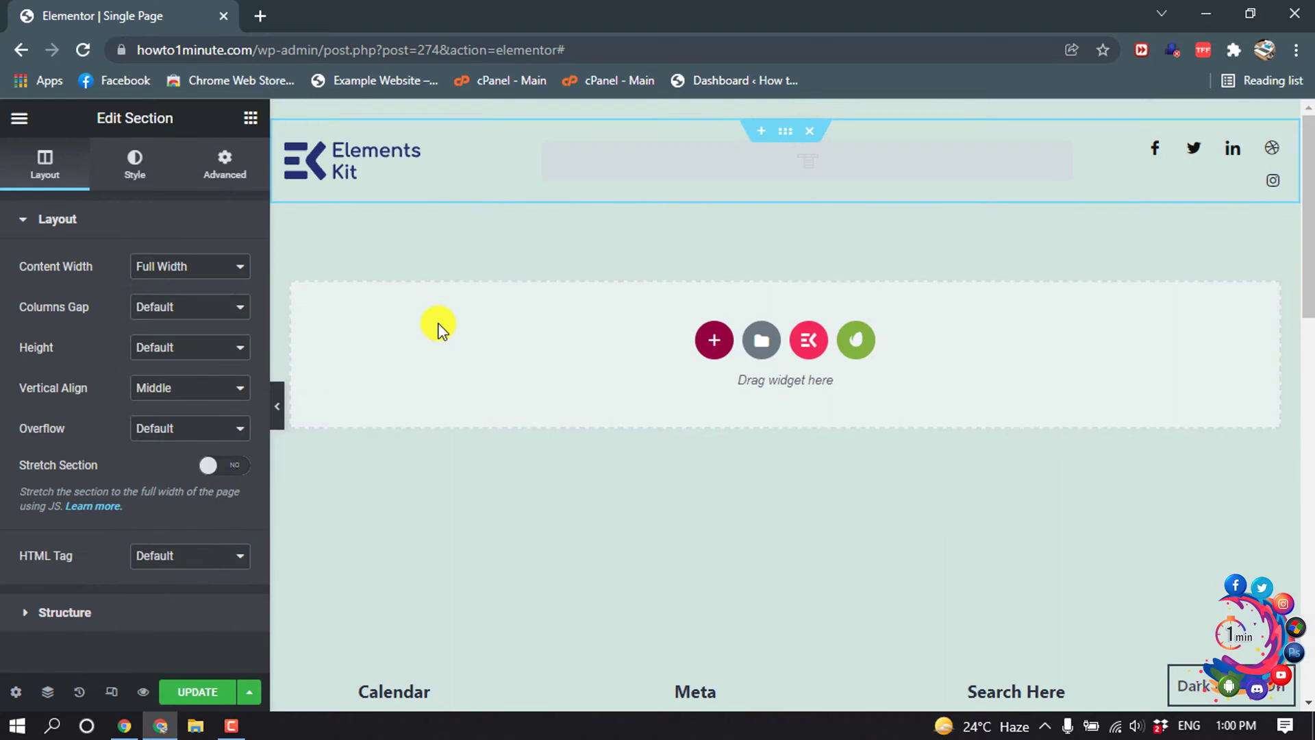
- Set the header navigation widget's menu to Main Menu
click(701, 159)
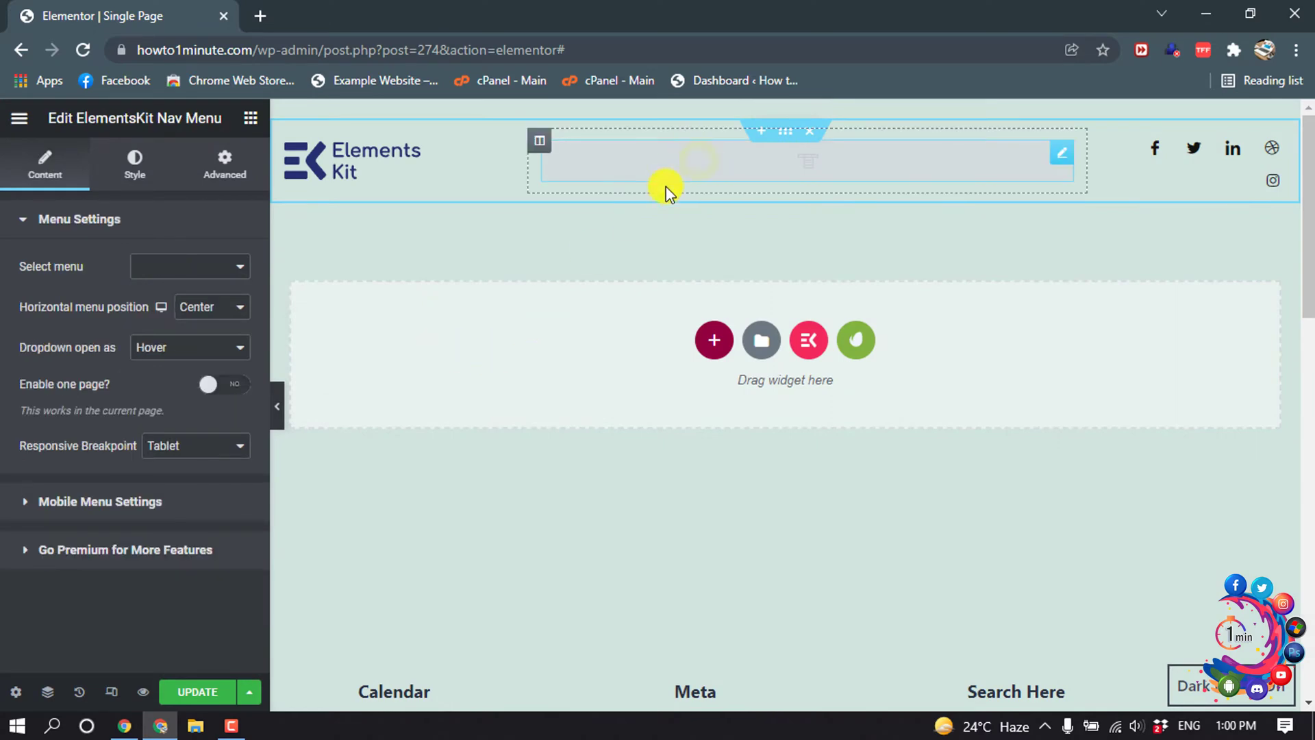
click(194, 266)
click(175, 295)
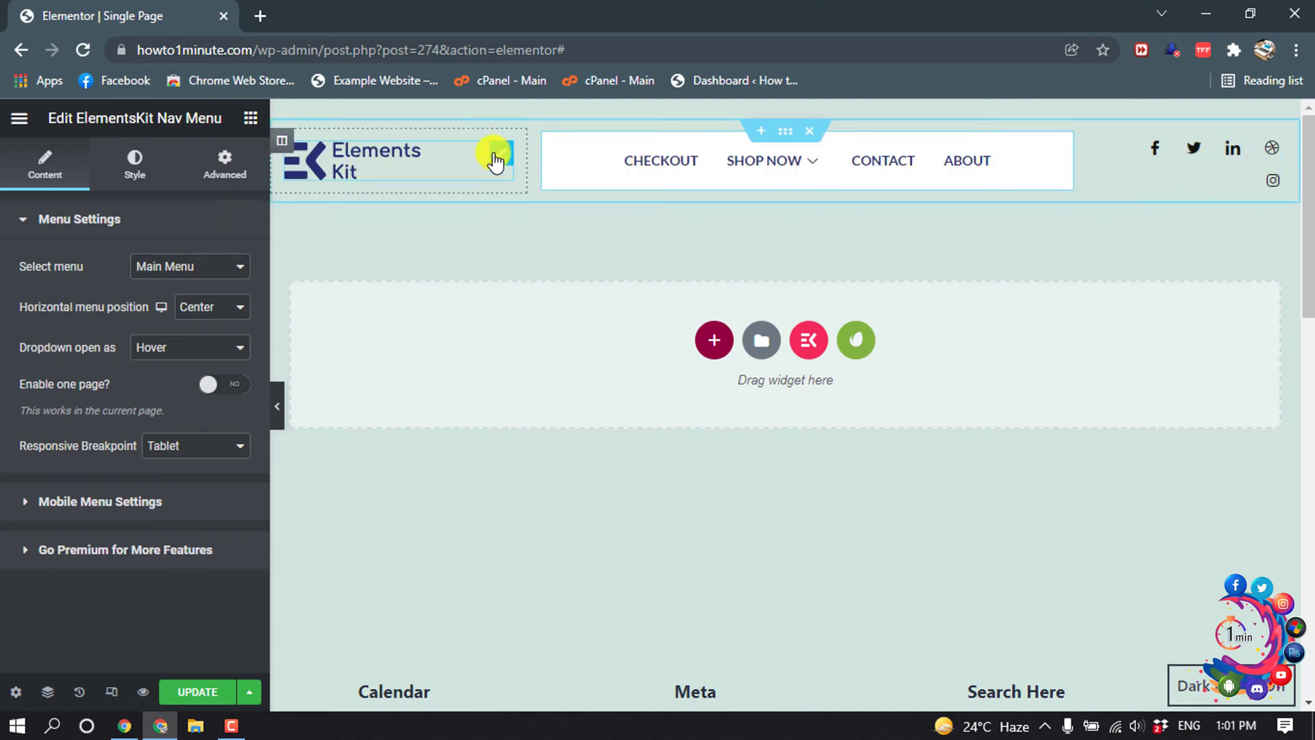
- Check the header's logo and social icon widgets, then reopen the ElementsKit library
click(503, 154)
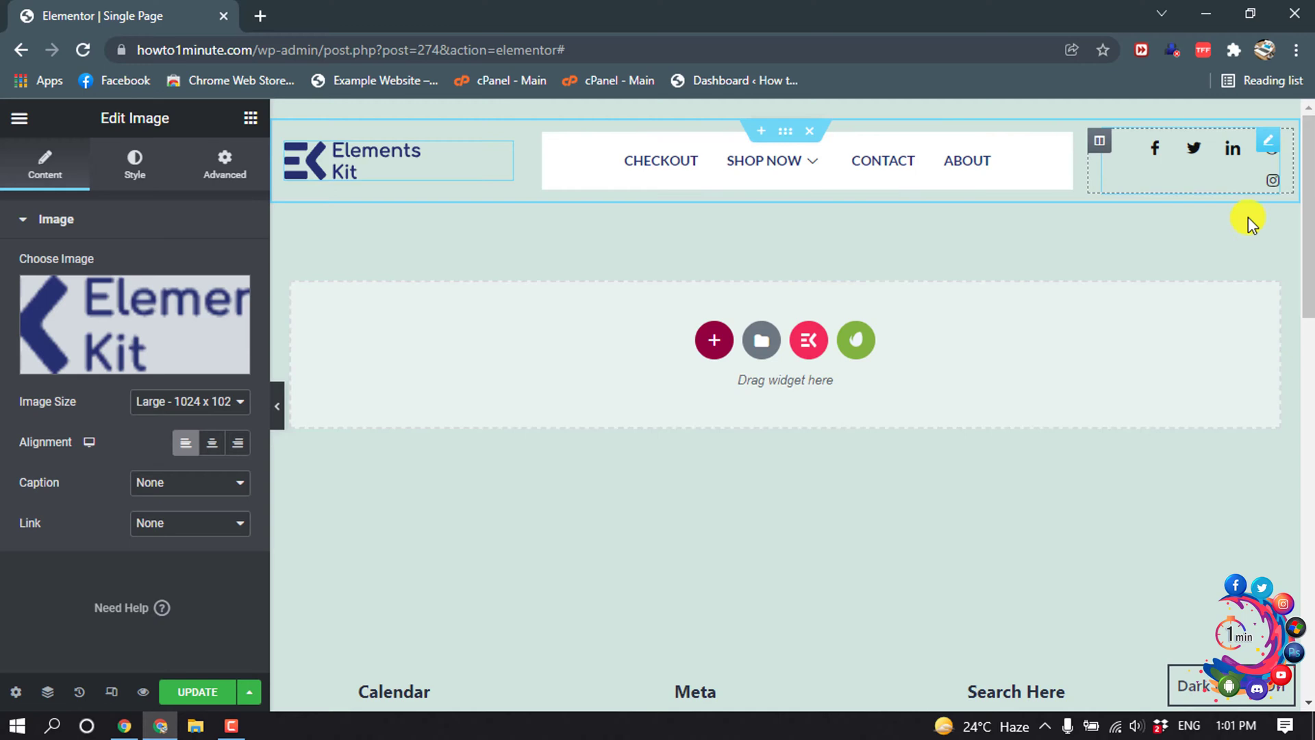
click(1274, 146)
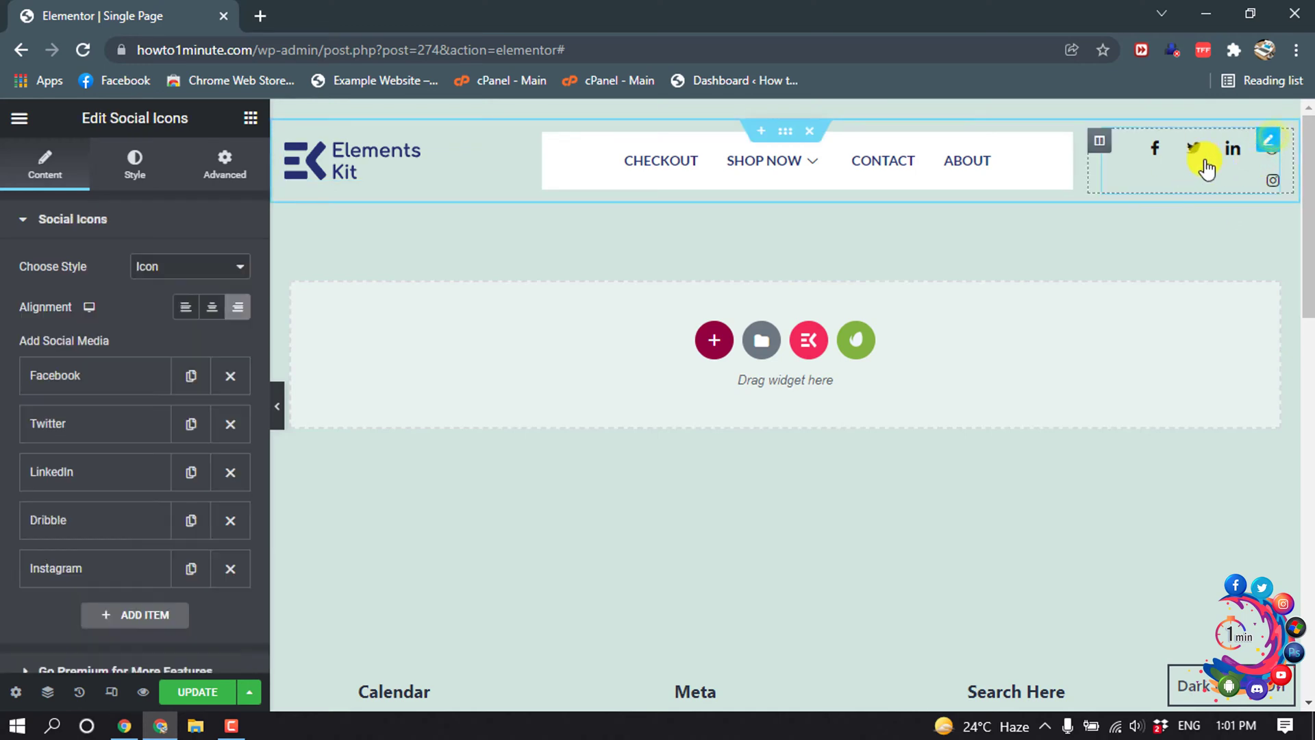
scroll(76, 396, down, 1)
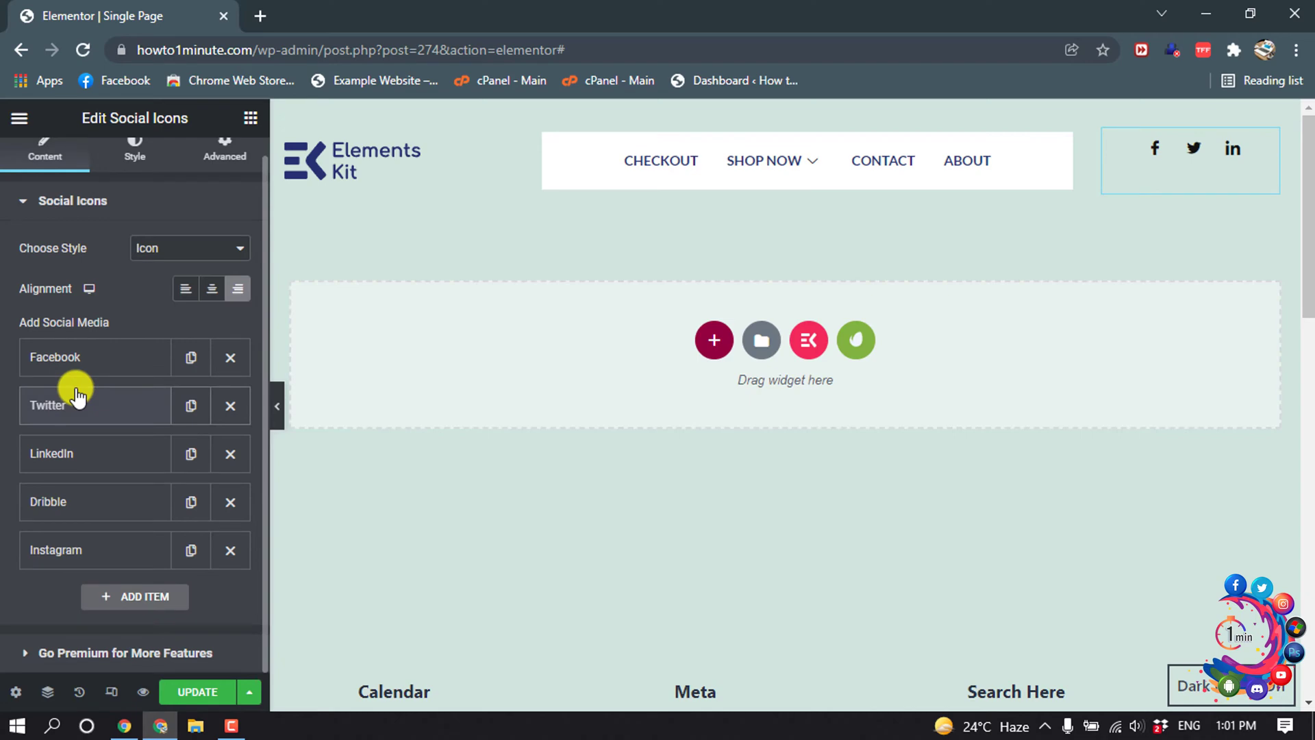
scroll(75, 396, up, 1)
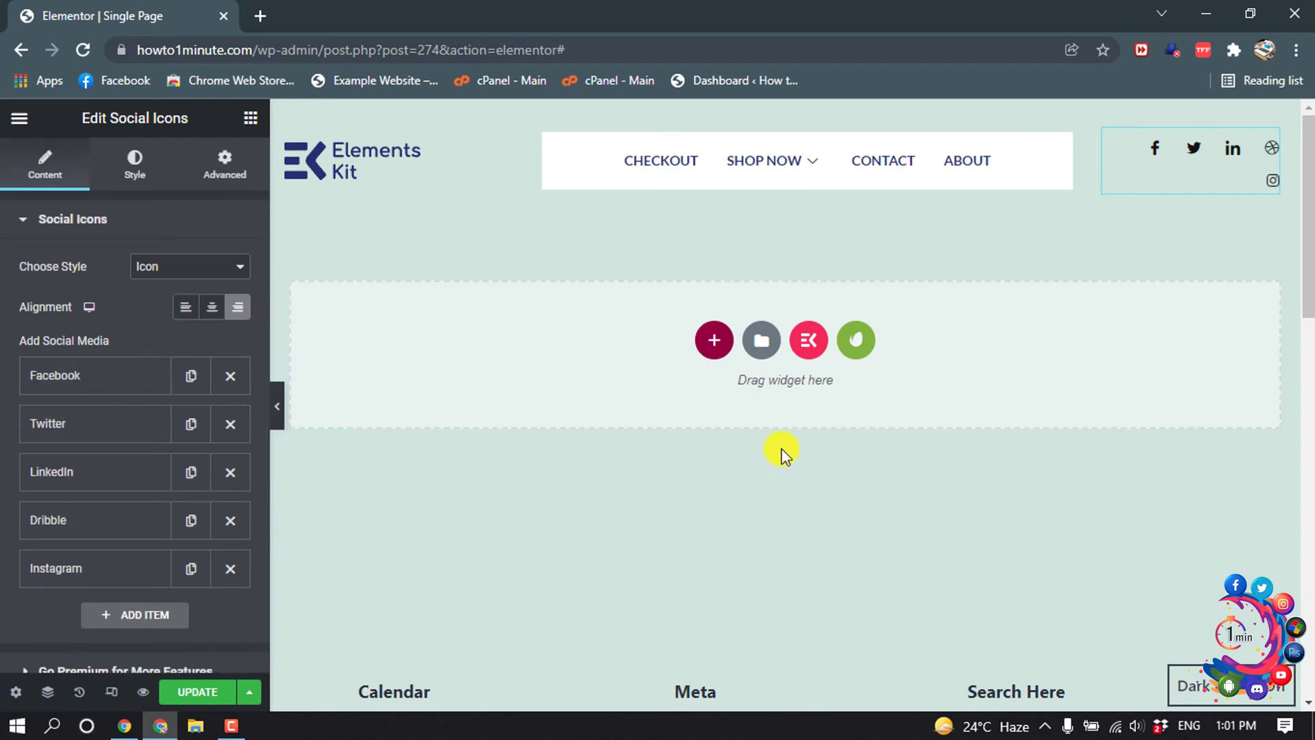
click(809, 341)
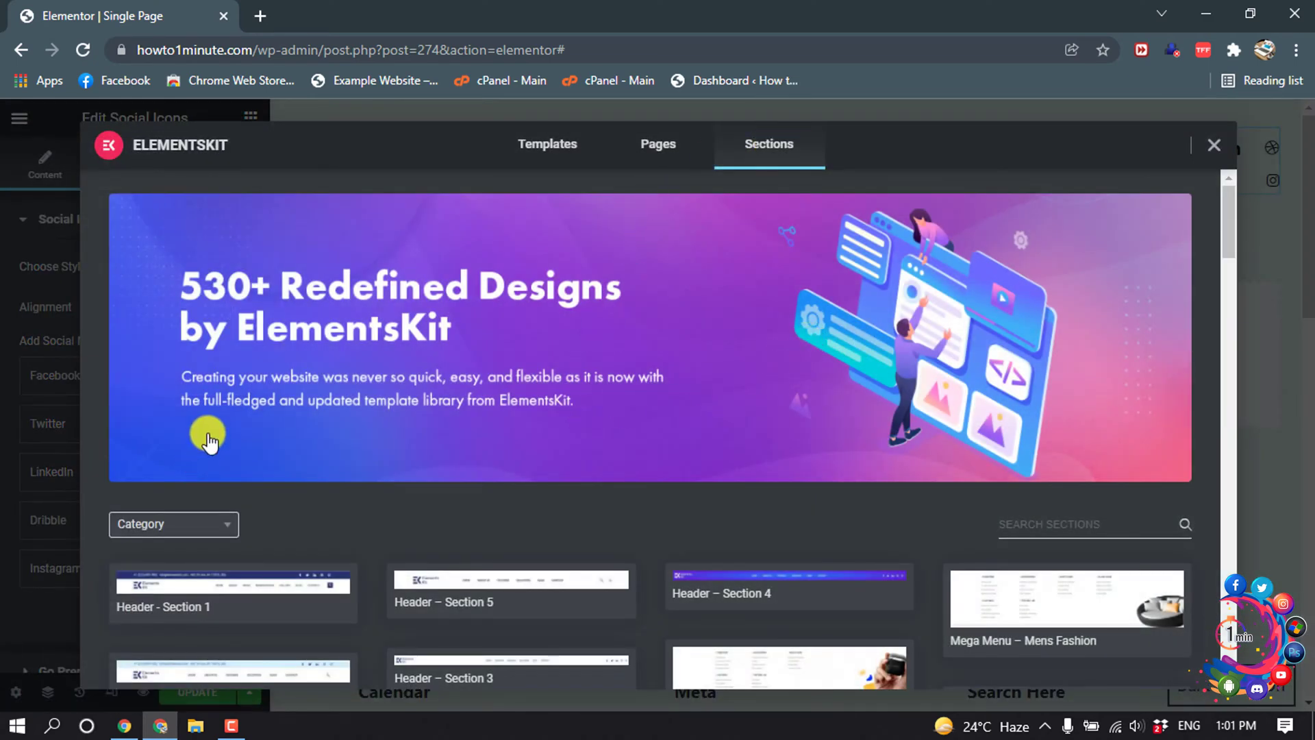
- Filter sections to Image Box and insert the 'Image Box – Content Slide Down' design
scroll(186, 347, down, 4)
click(194, 235)
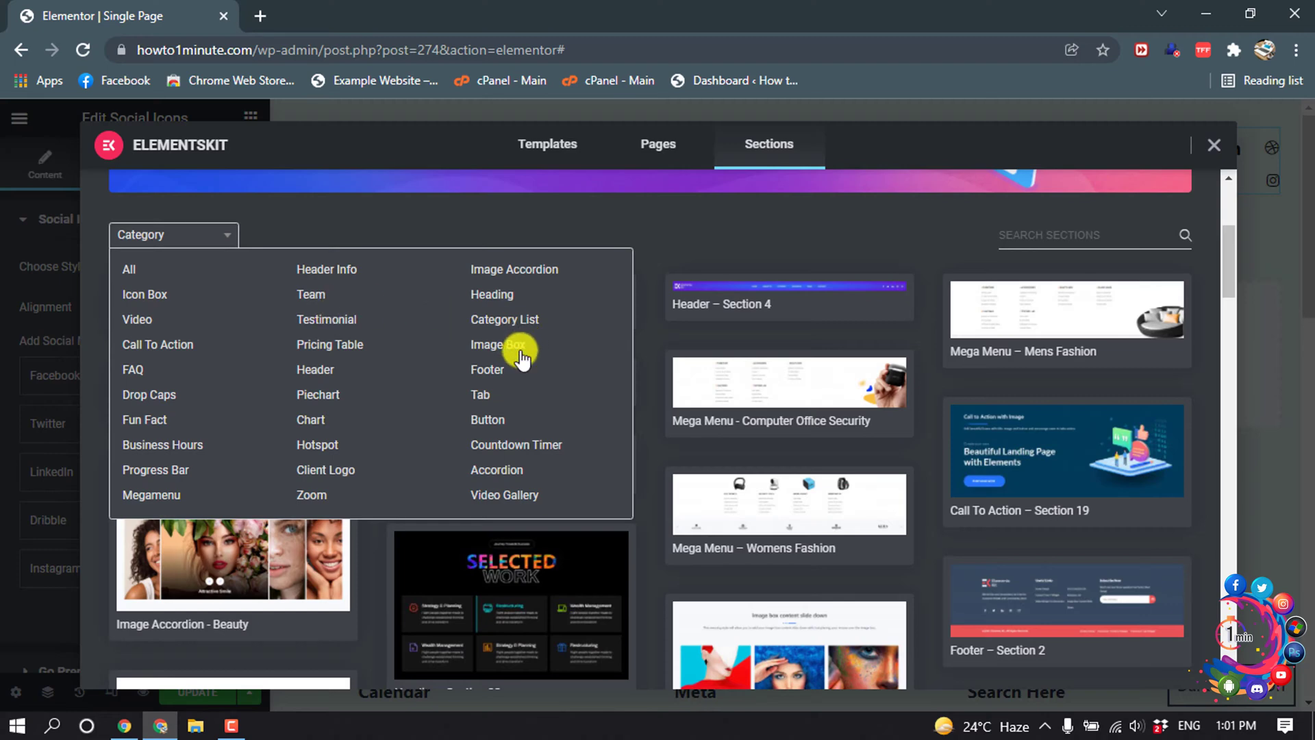
click(492, 344)
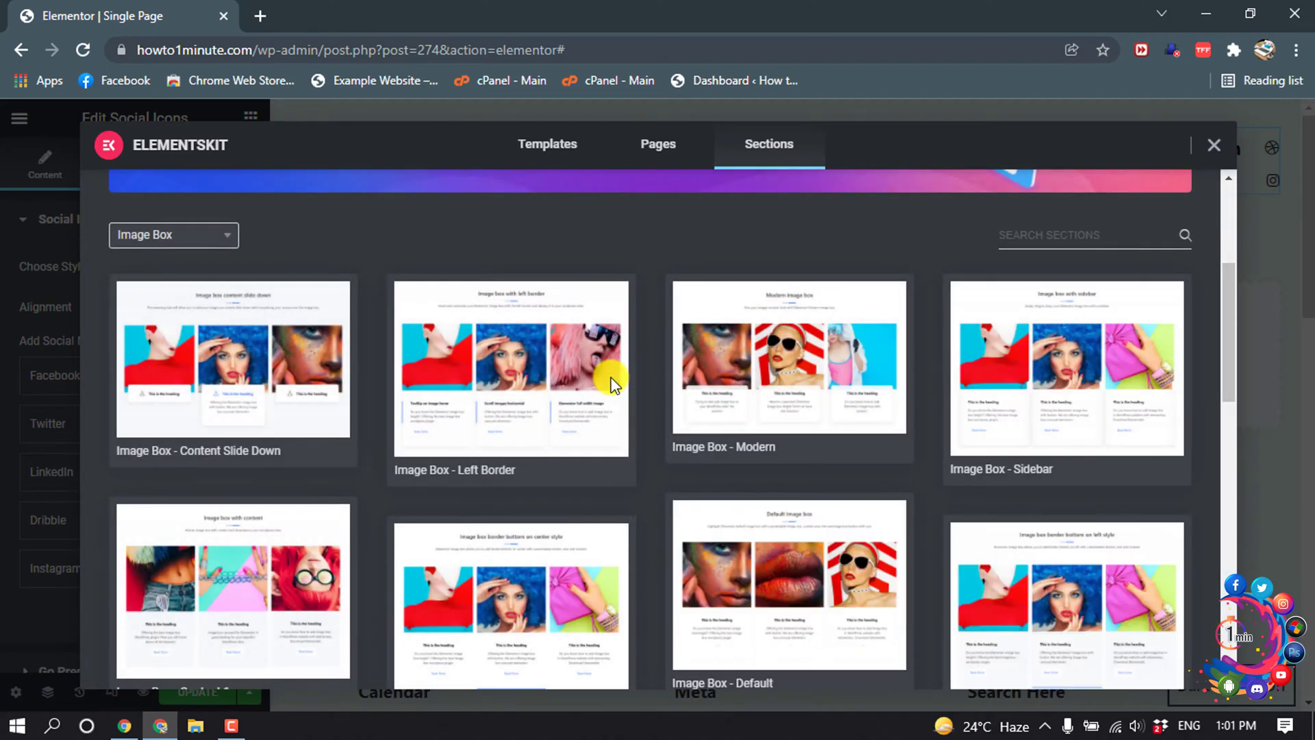
scroll(589, 353, down, 5)
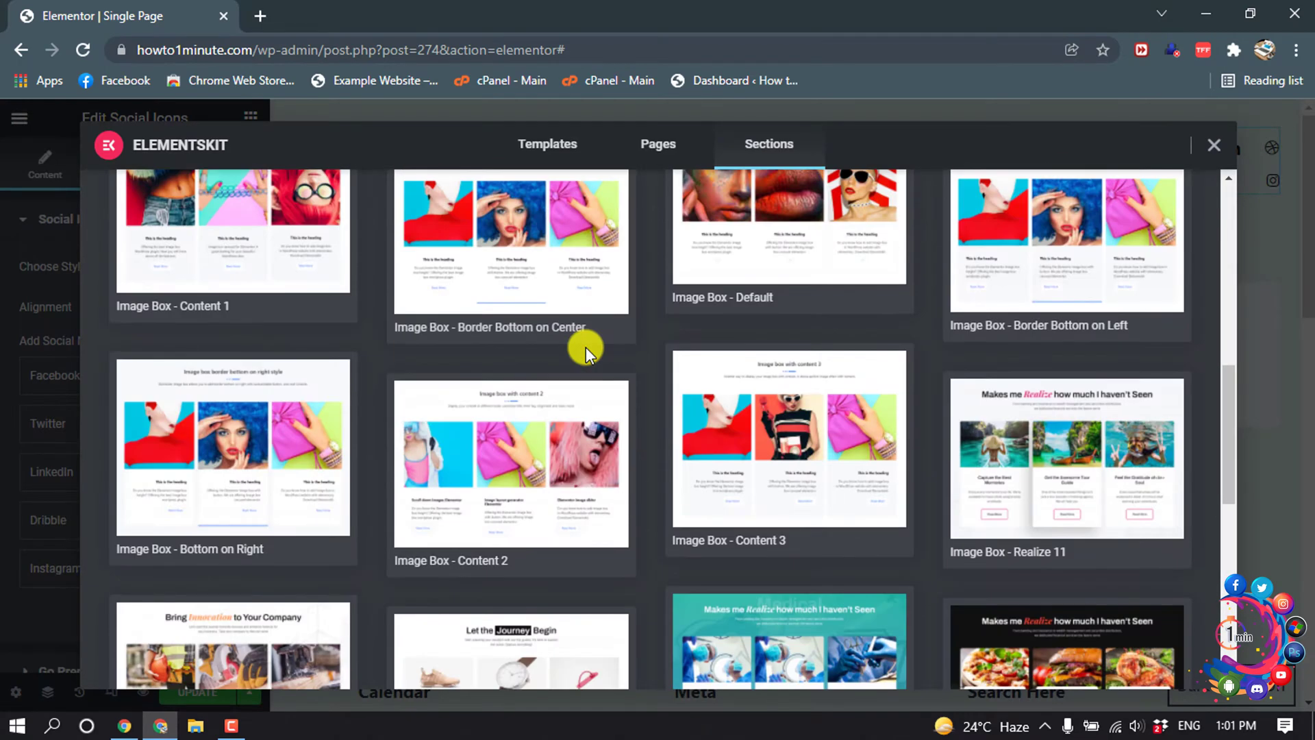
scroll(586, 347, down, 3)
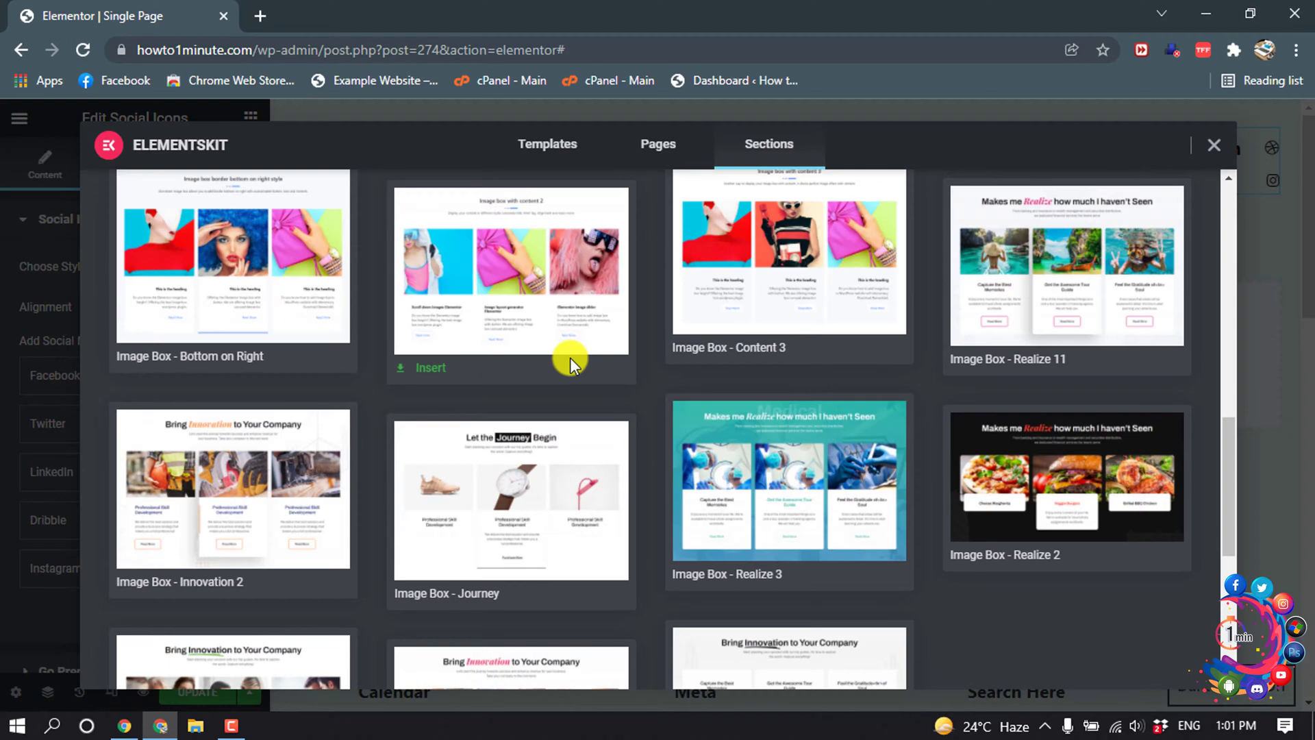
scroll(570, 358, up, 10)
scroll(570, 356, down, 5)
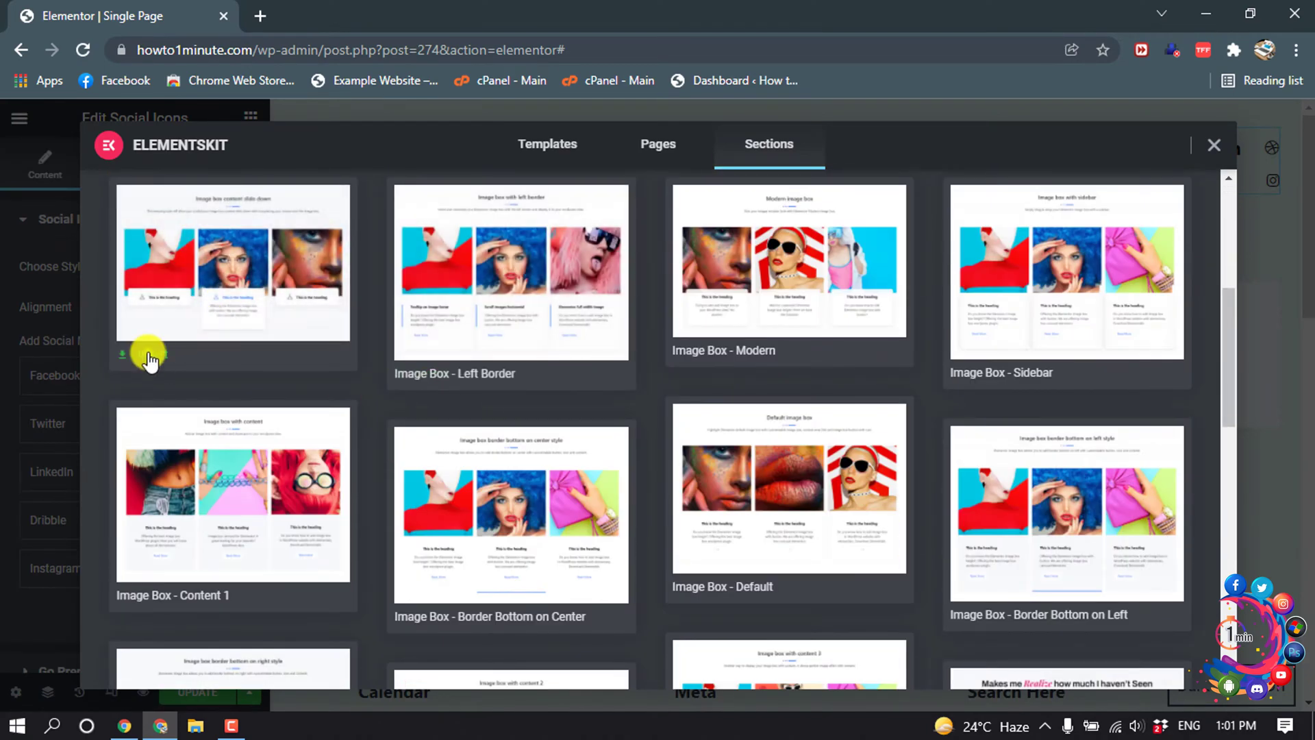
click(148, 355)
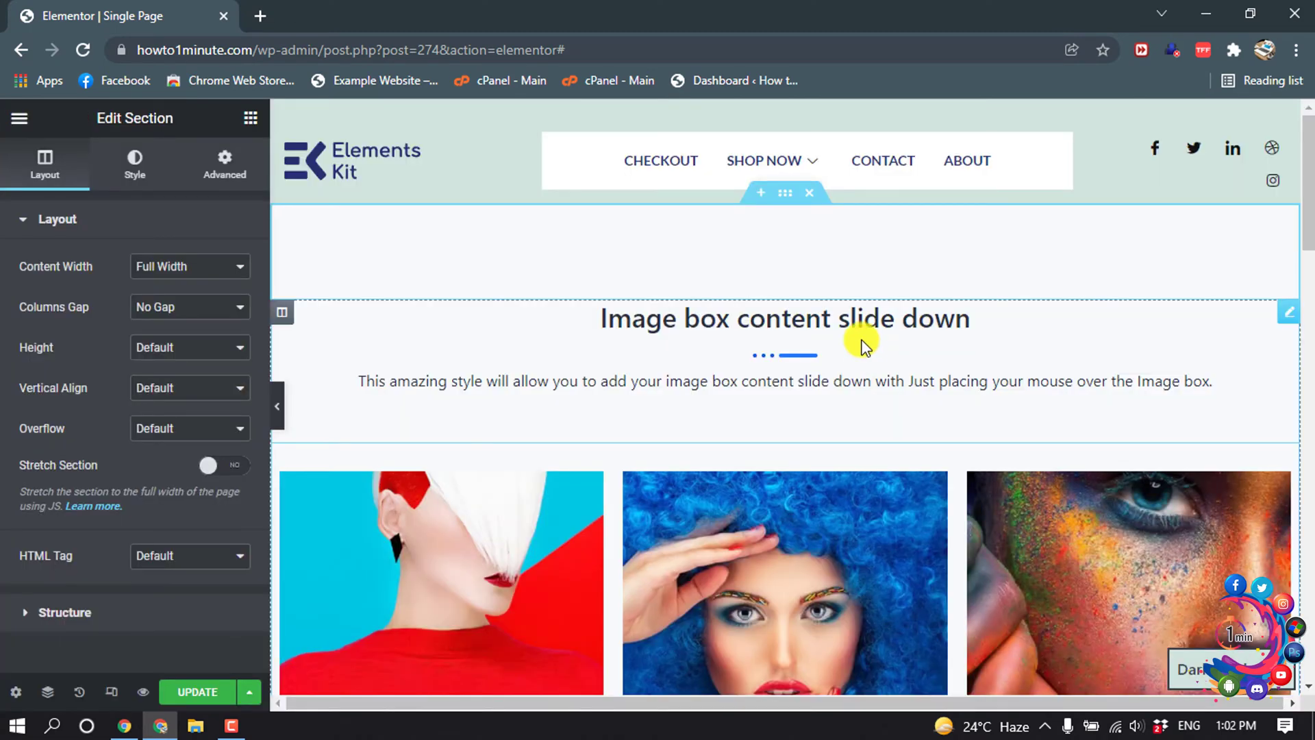
- Keep the first image box's image size Full and content area Floating box
scroll(734, 292, down, 5)
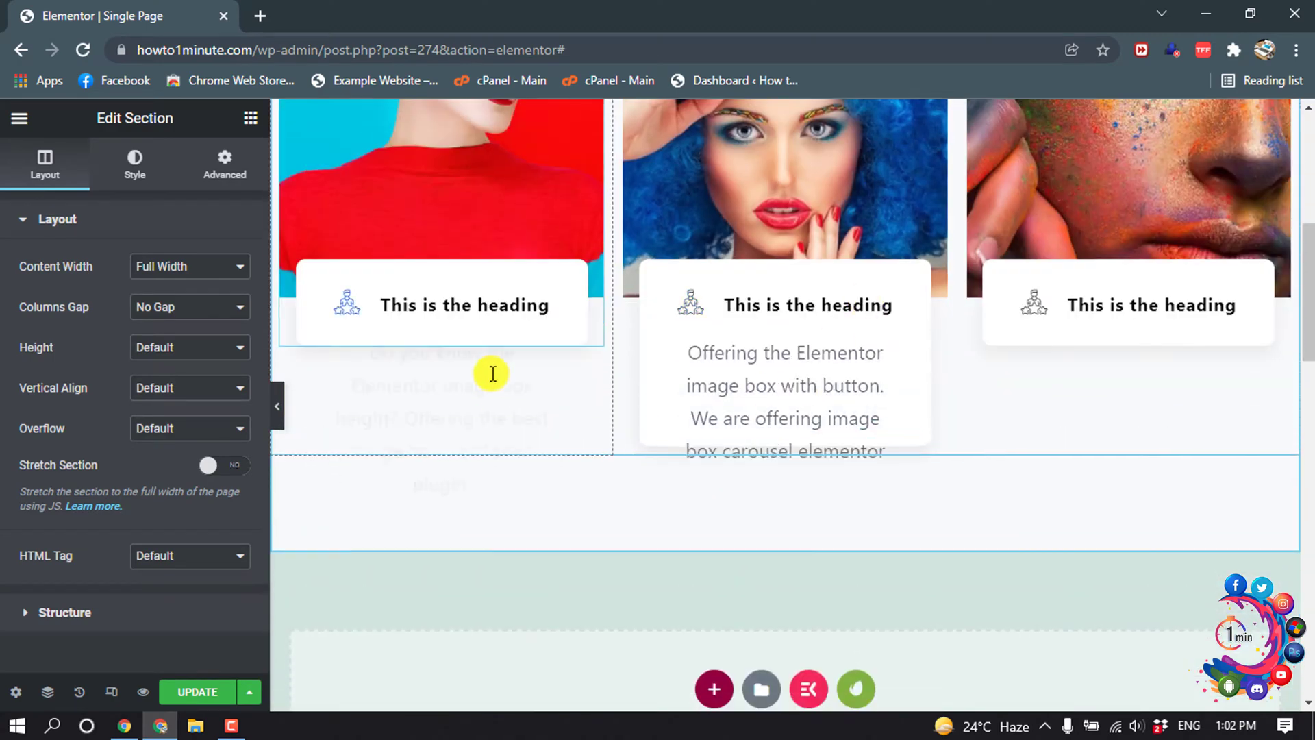
scroll(890, 377, up, 3)
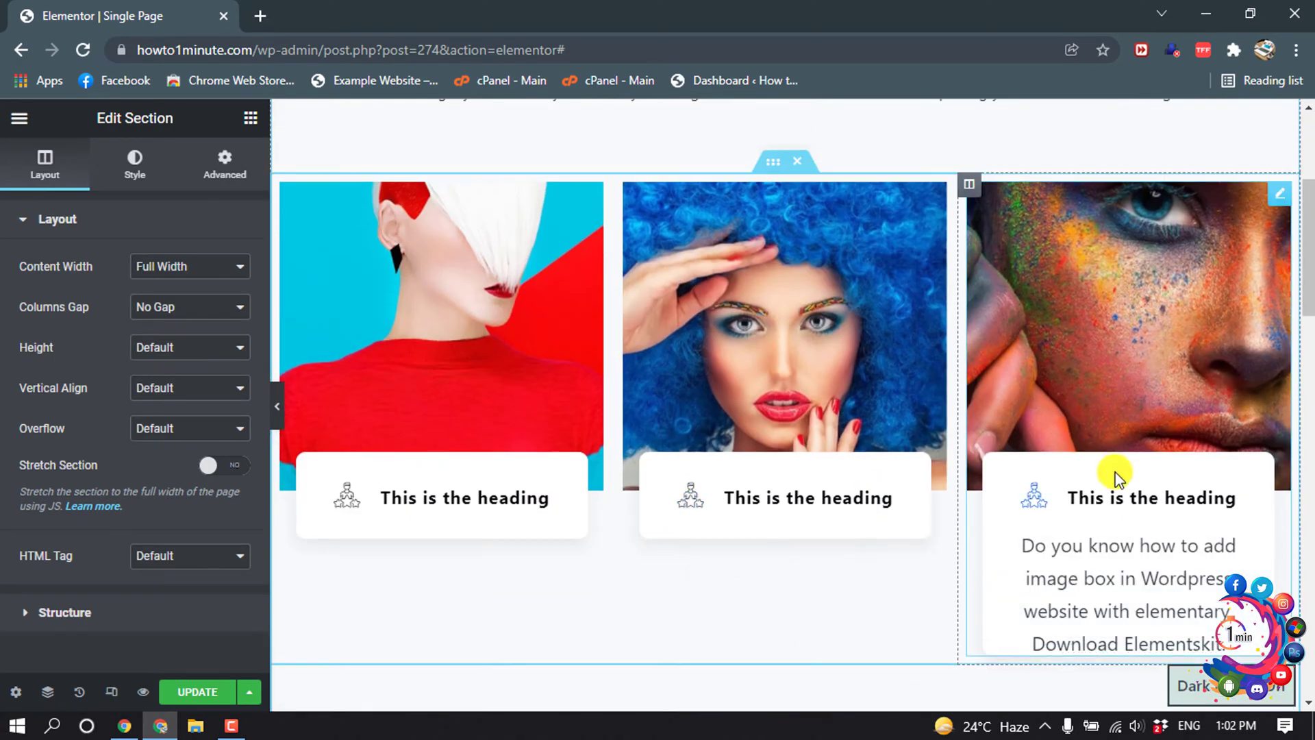
scroll(754, 411, up, 3)
scroll(411, 473, down, 3)
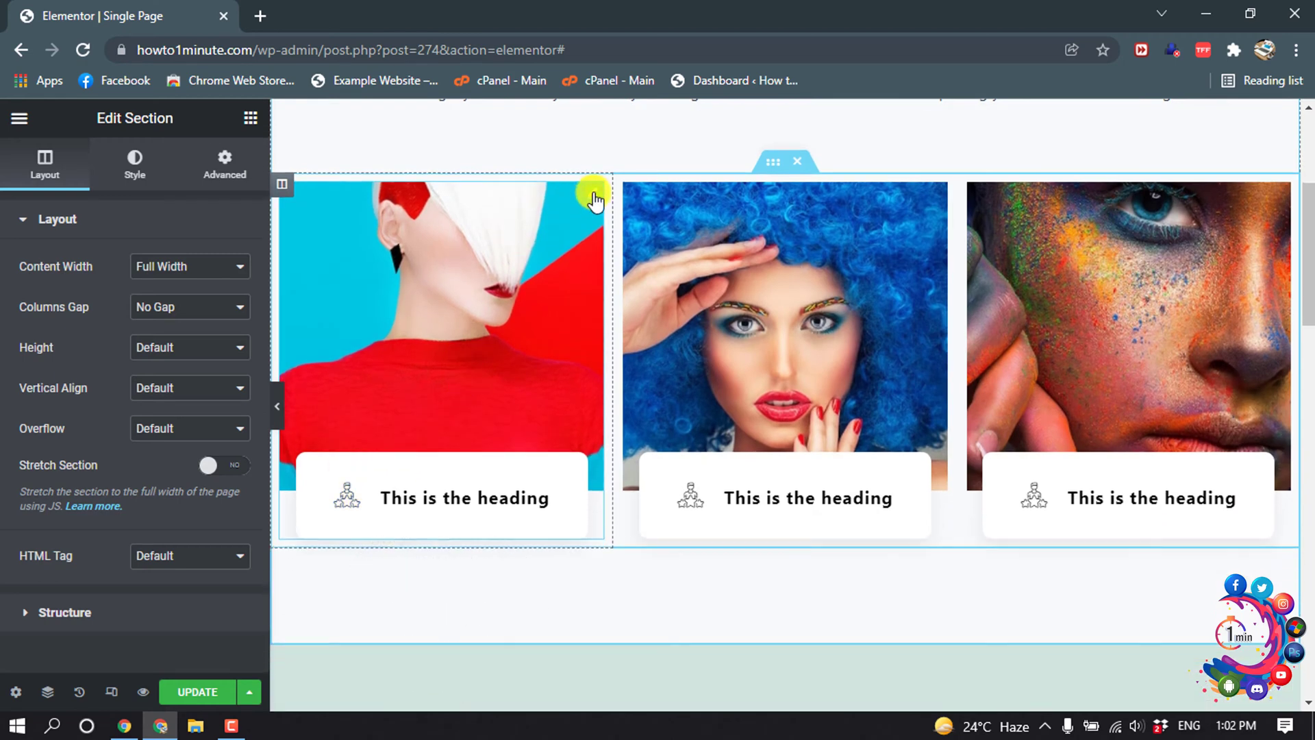
click(595, 200)
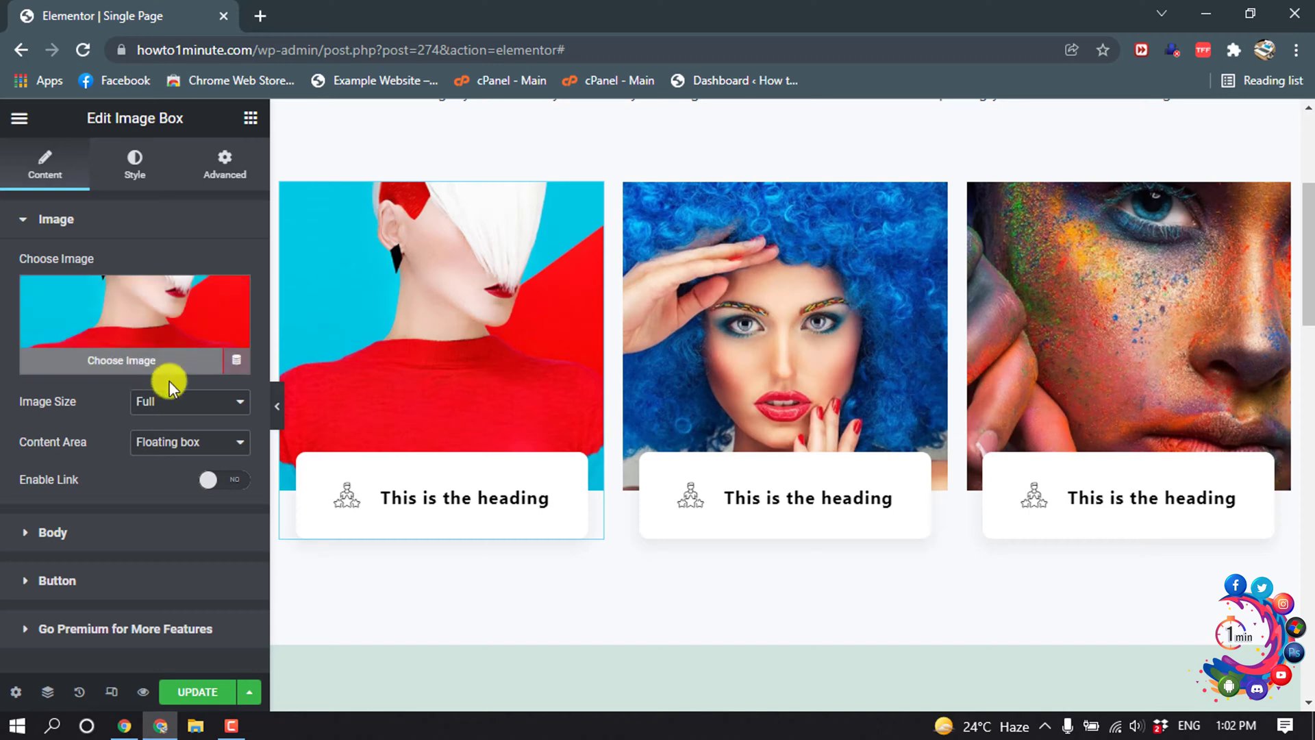
click(167, 400)
click(176, 401)
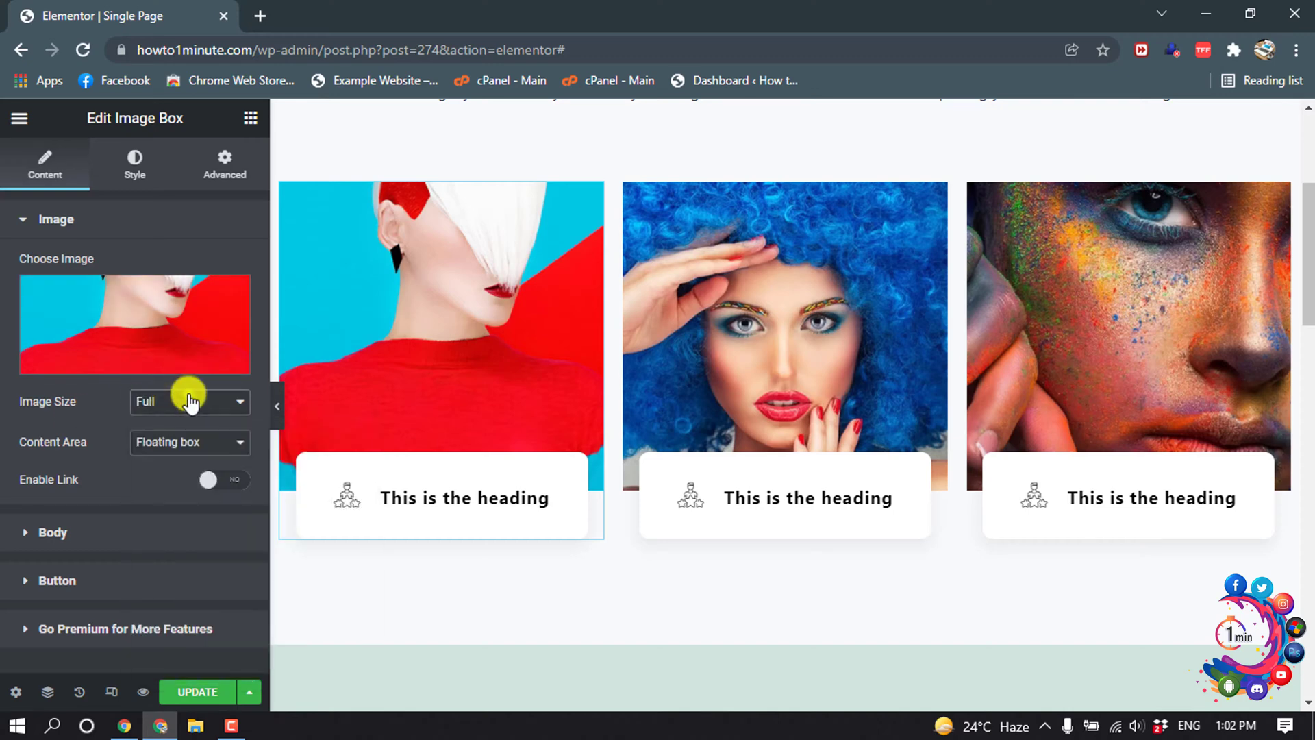
click(161, 444)
click(162, 449)
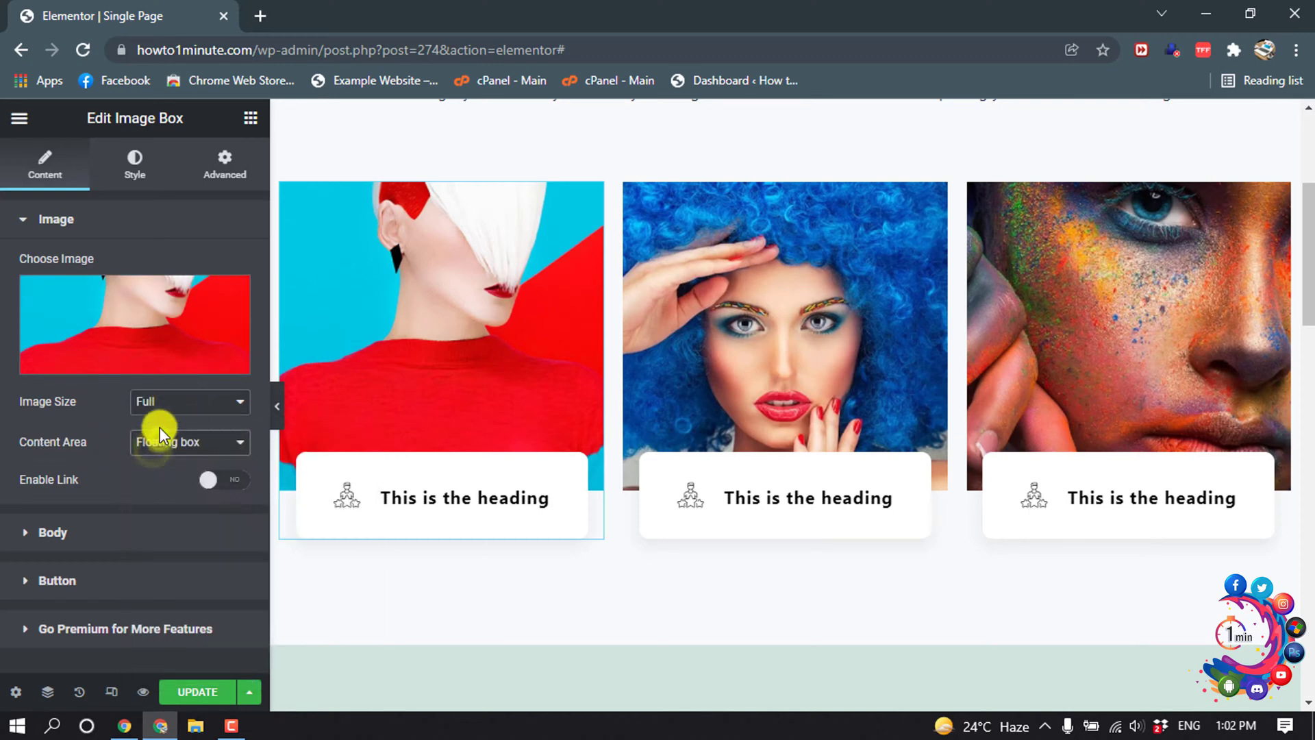
- Review the image box's title and description text, then reopen the ElementsKit sections library
click(27, 532)
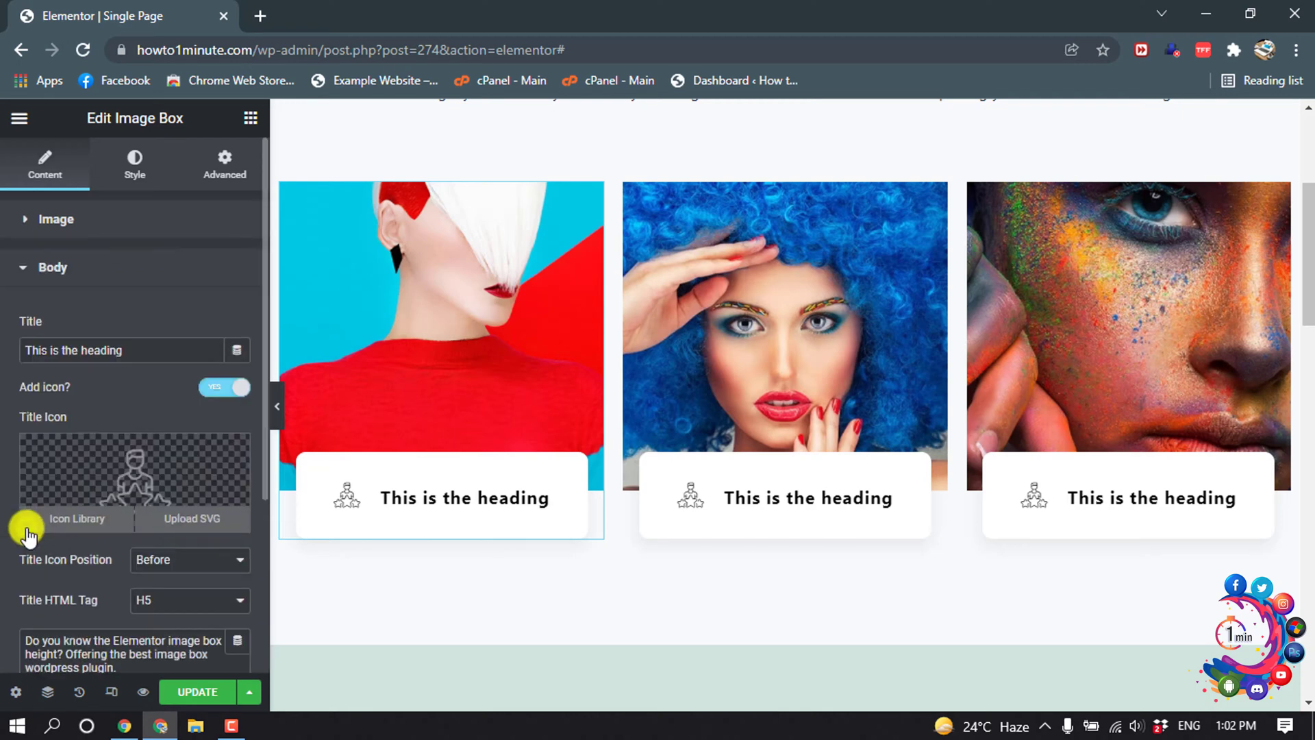
scroll(28, 533, down, 3)
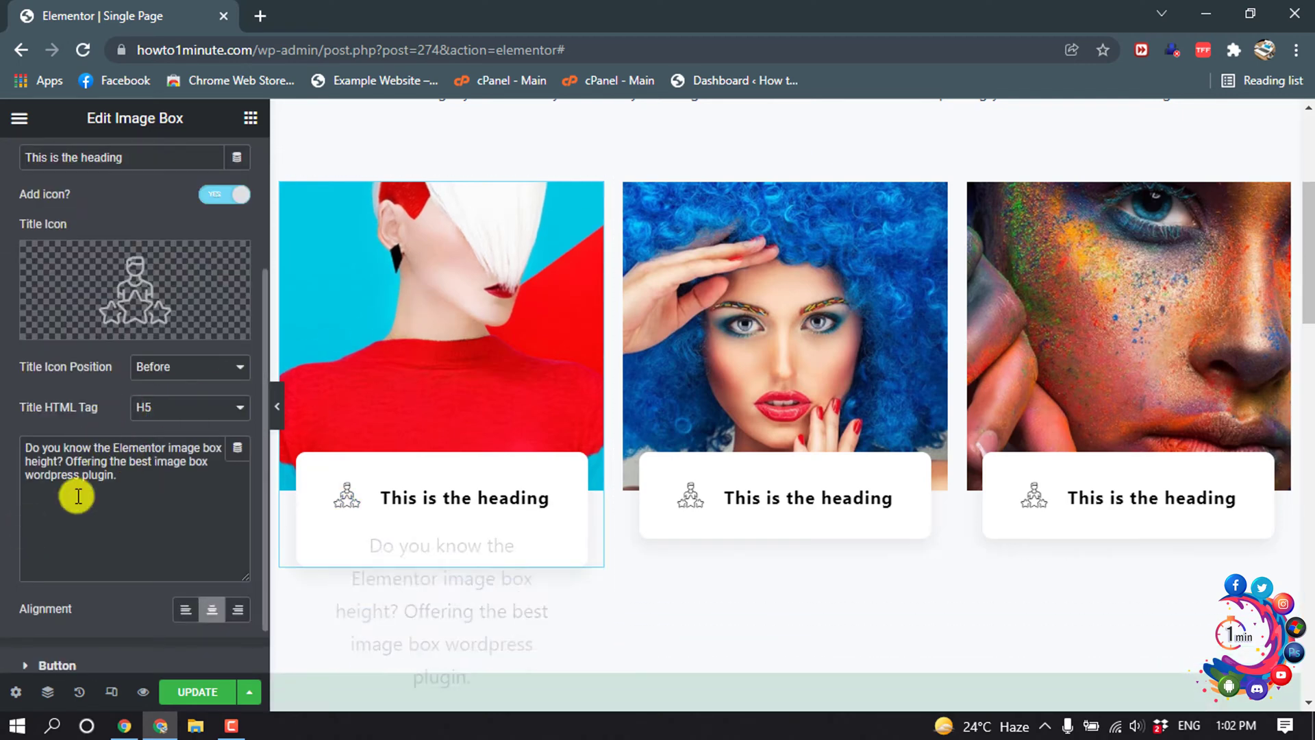
triple_click(120, 479)
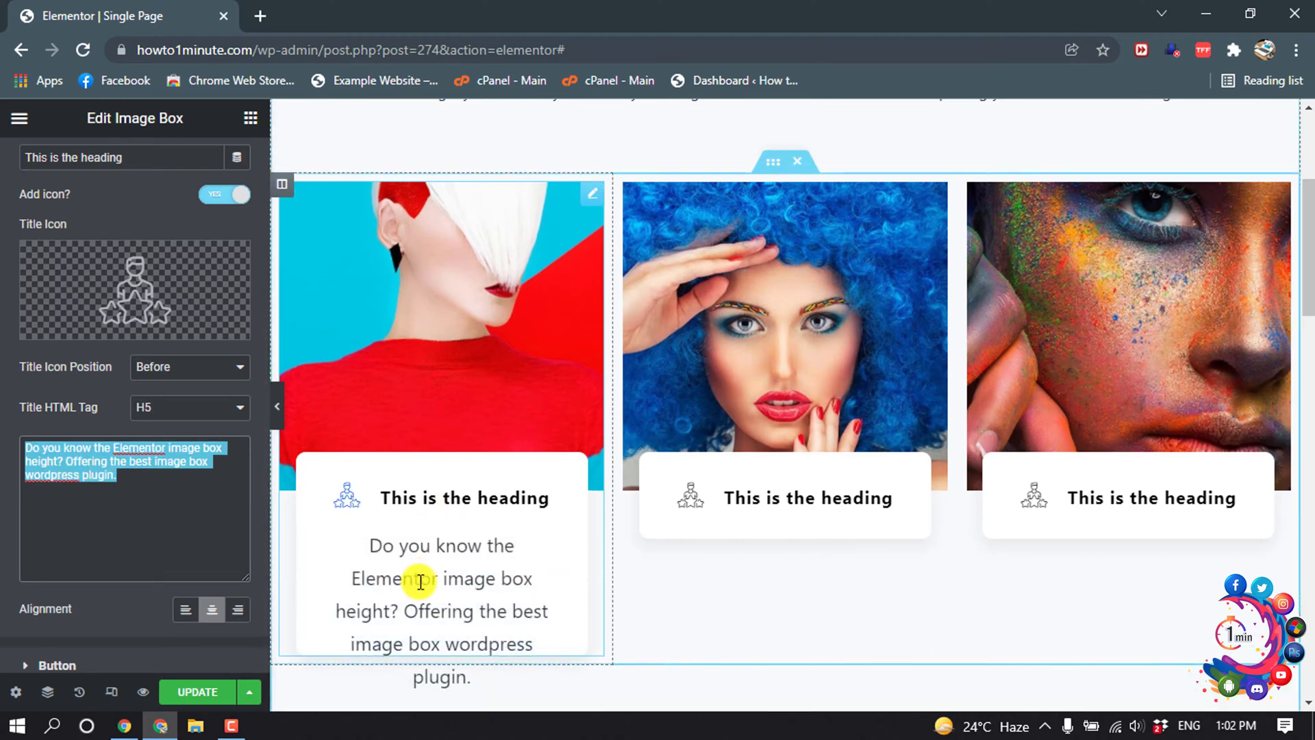
click(127, 468)
scroll(130, 470, up, 3)
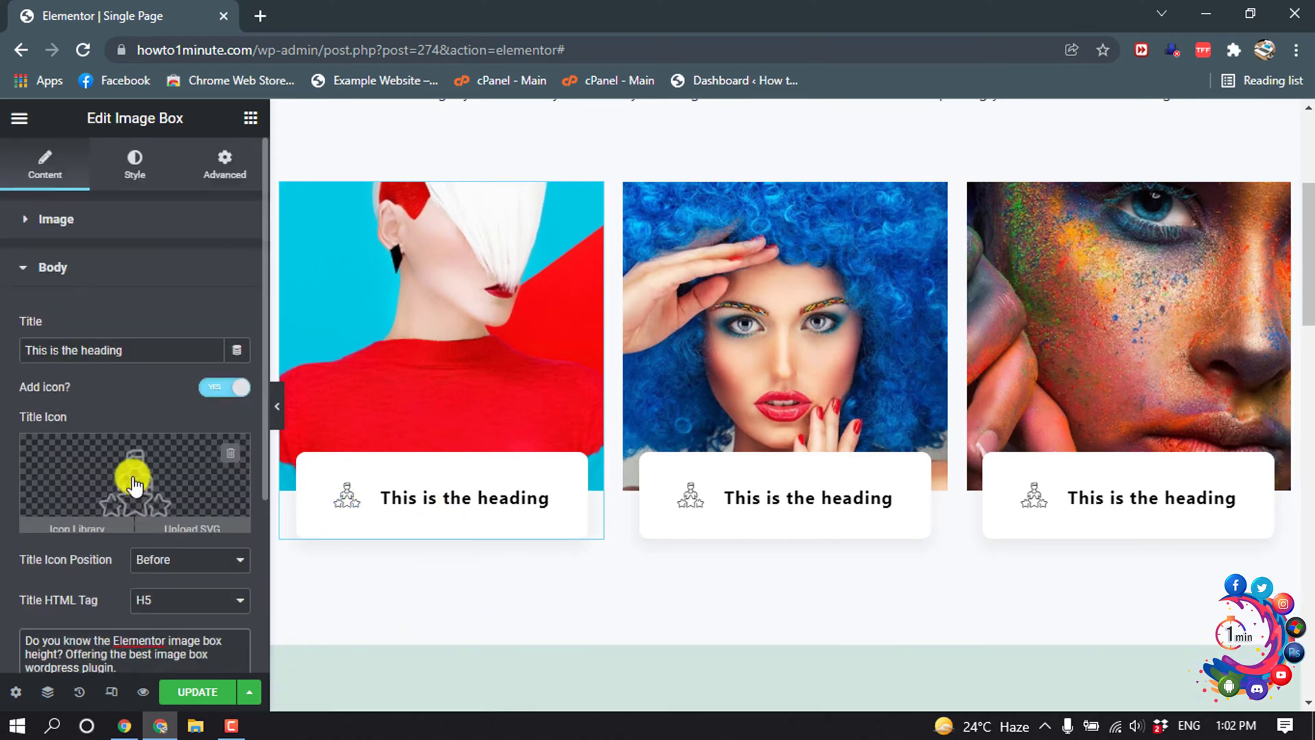
scroll(843, 273, down, 5)
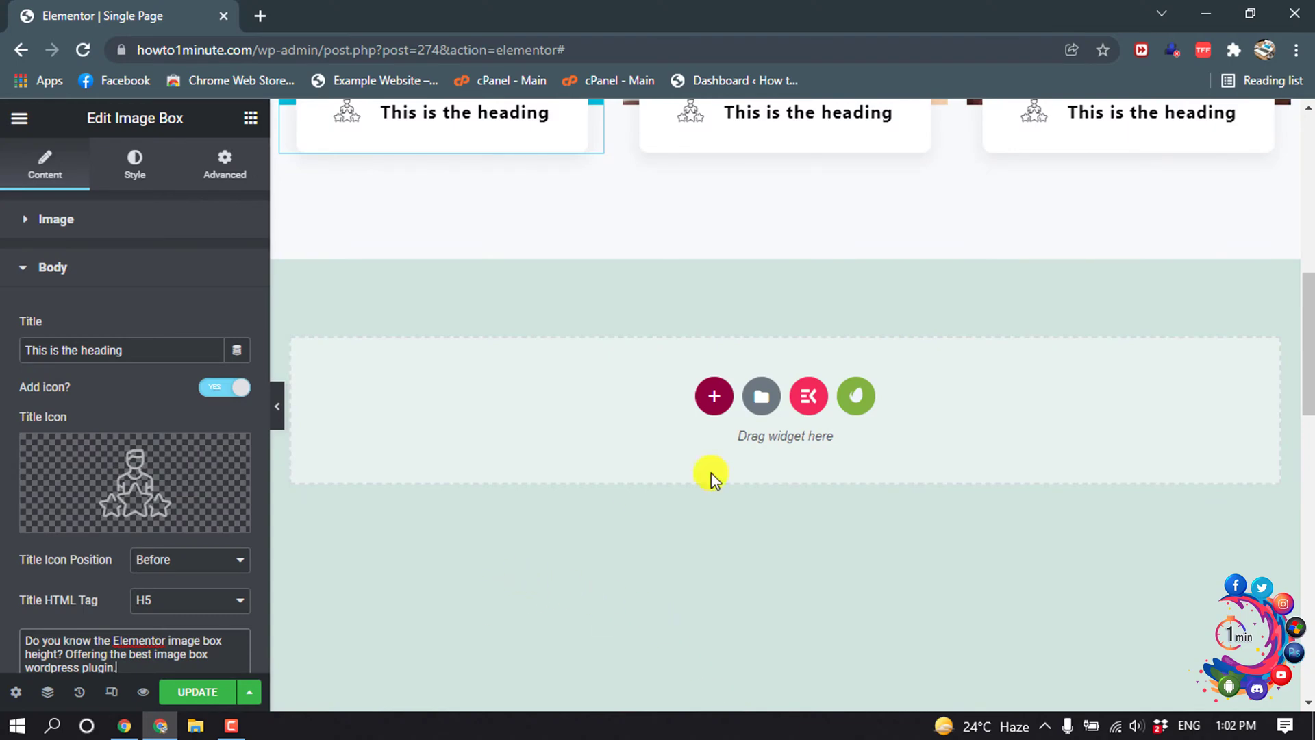
click(813, 411)
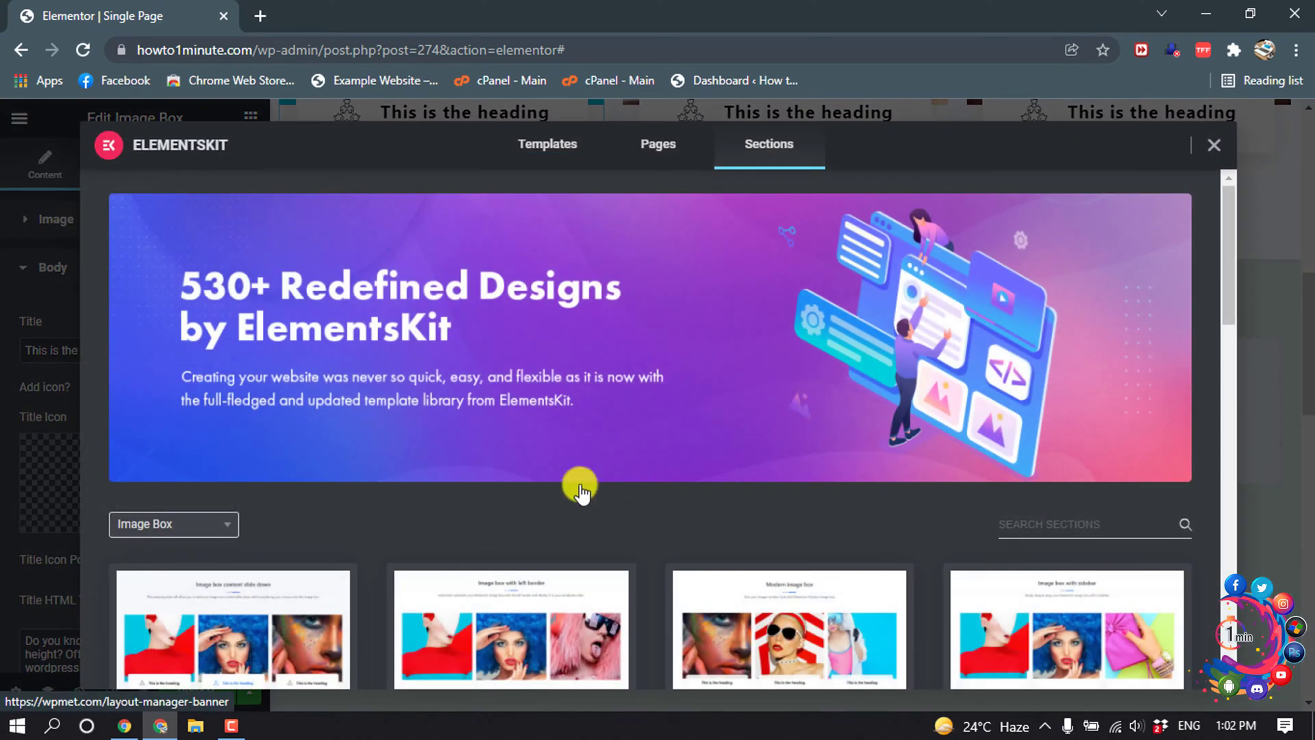
- Filter the library to Pricing Table and insert the first three-column gradient design
scroll(580, 488, down, 3)
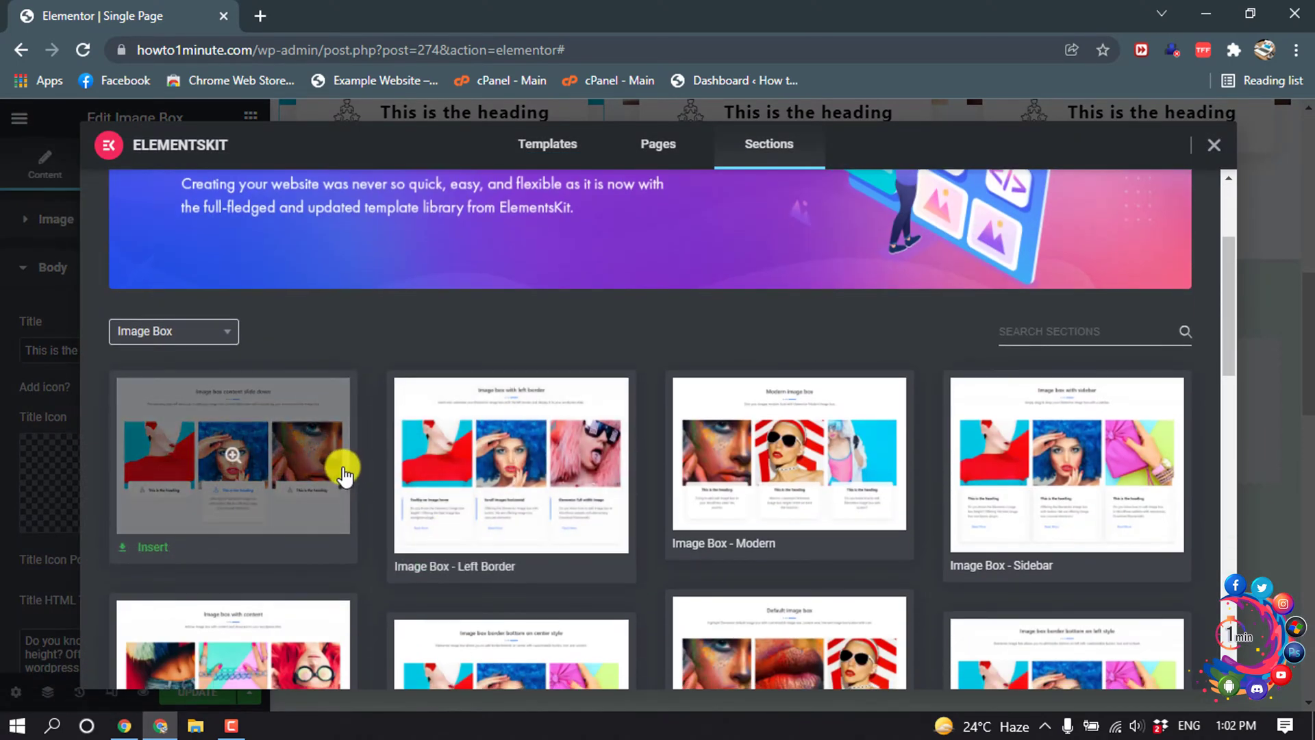
click(206, 332)
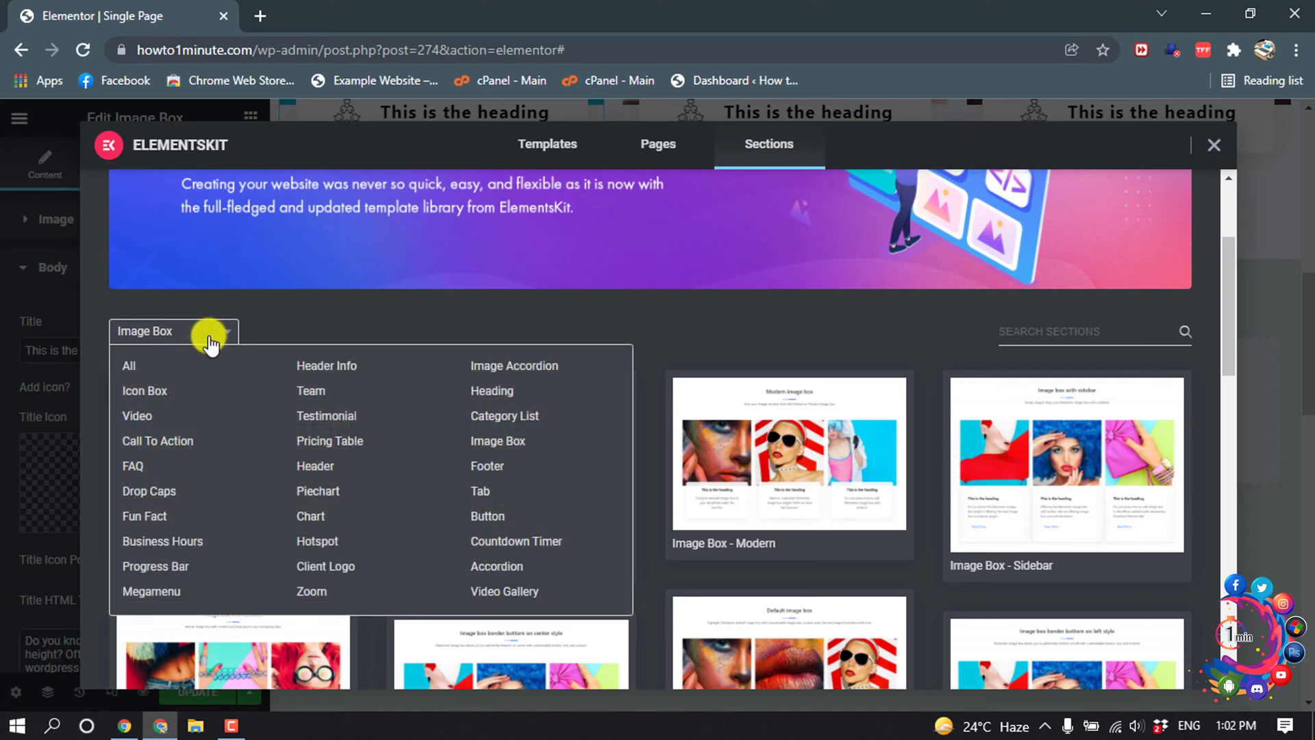
click(329, 441)
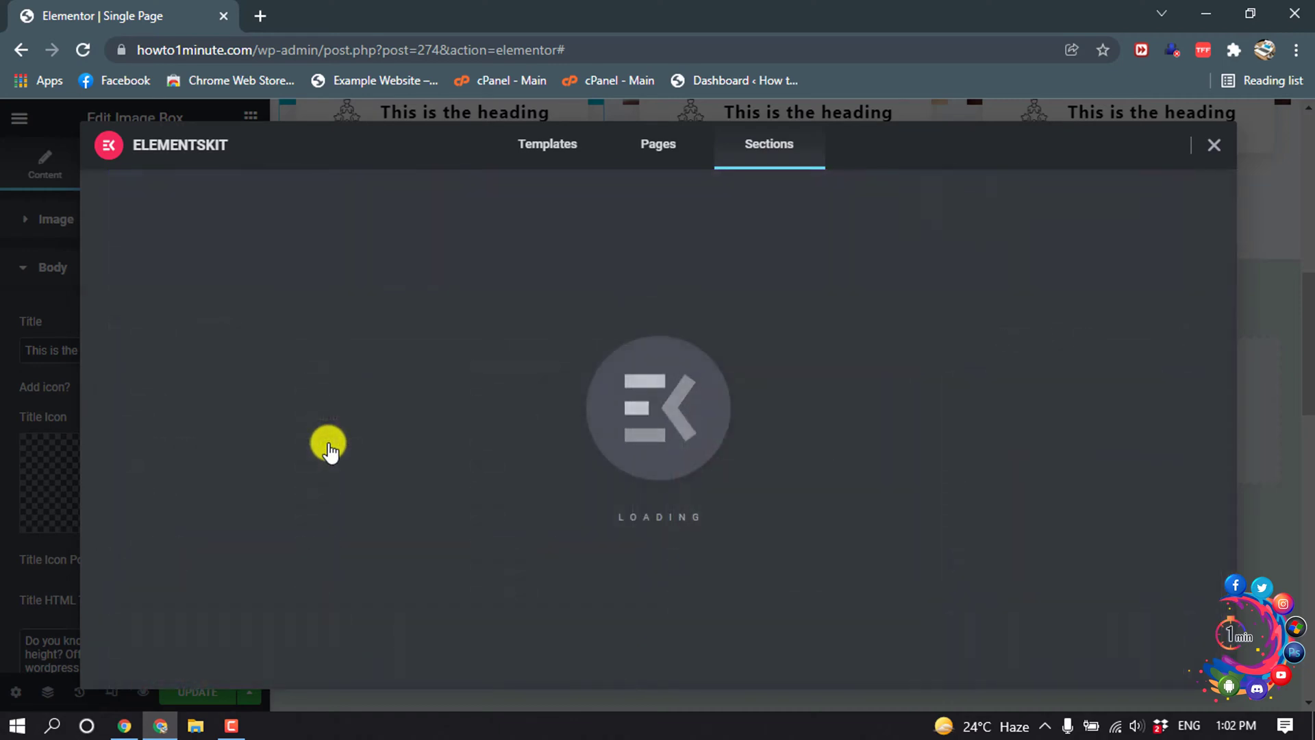
scroll(901, 384, down, 4)
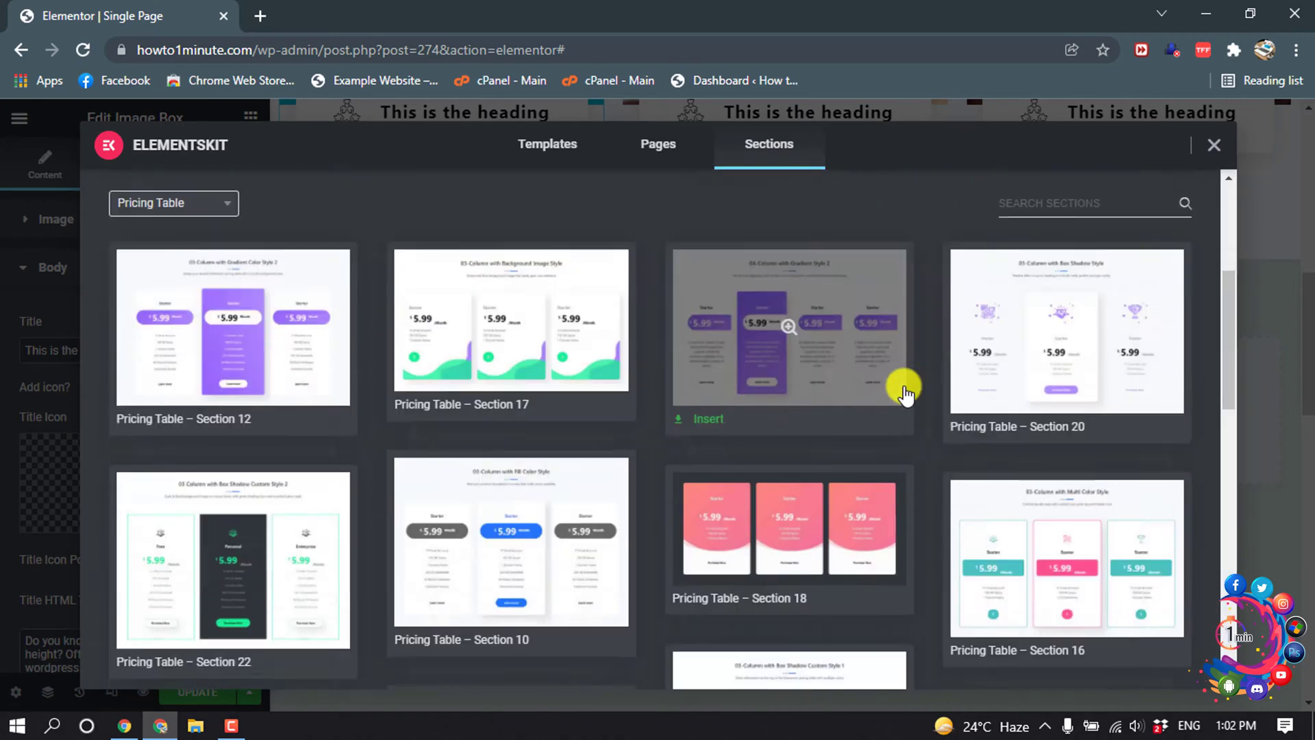
scroll(1009, 523, down, 6)
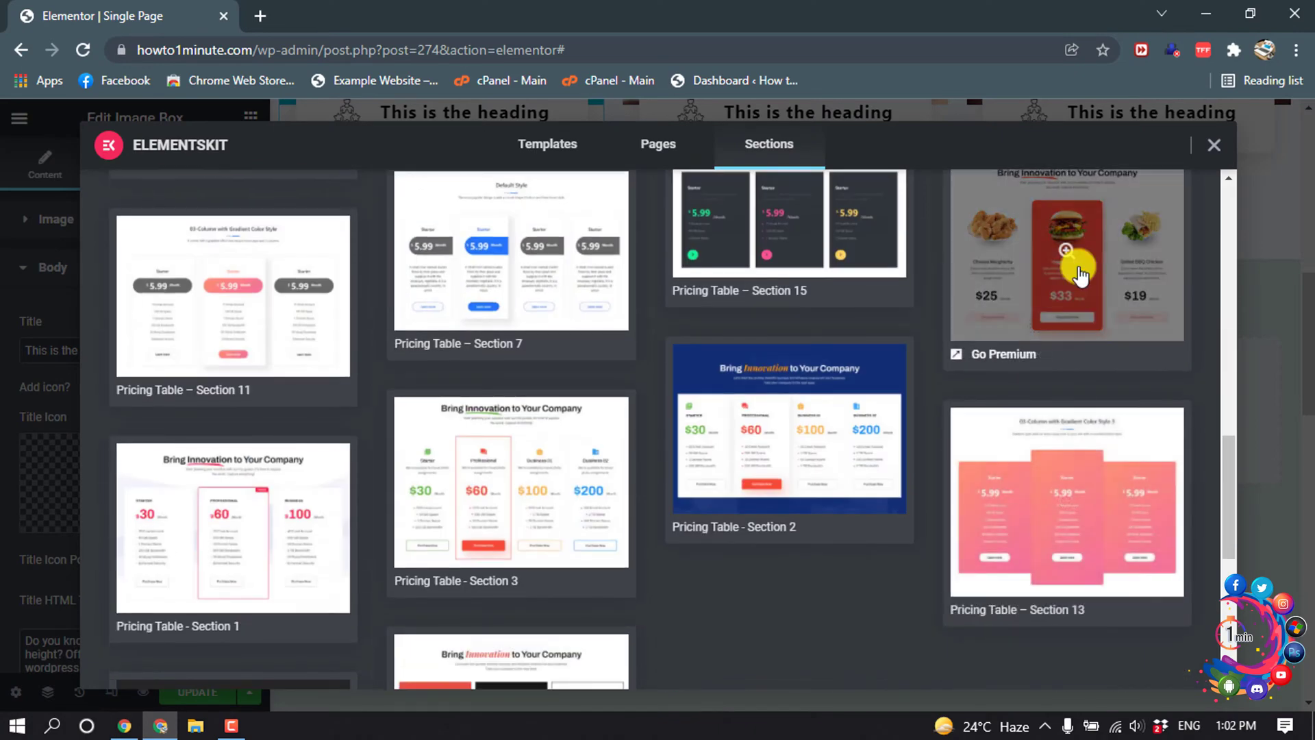
scroll(949, 336, up, 10)
scroll(843, 358, down, 5)
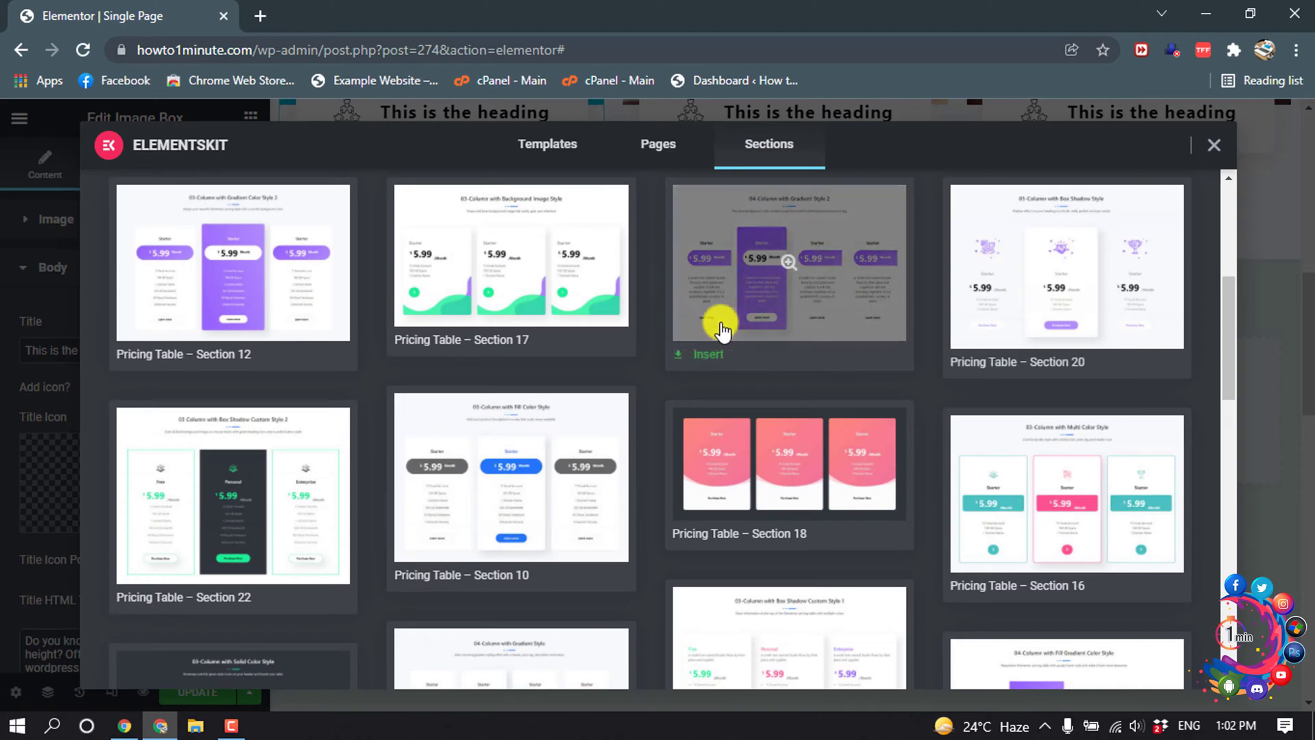
scroll(529, 507, down, 3)
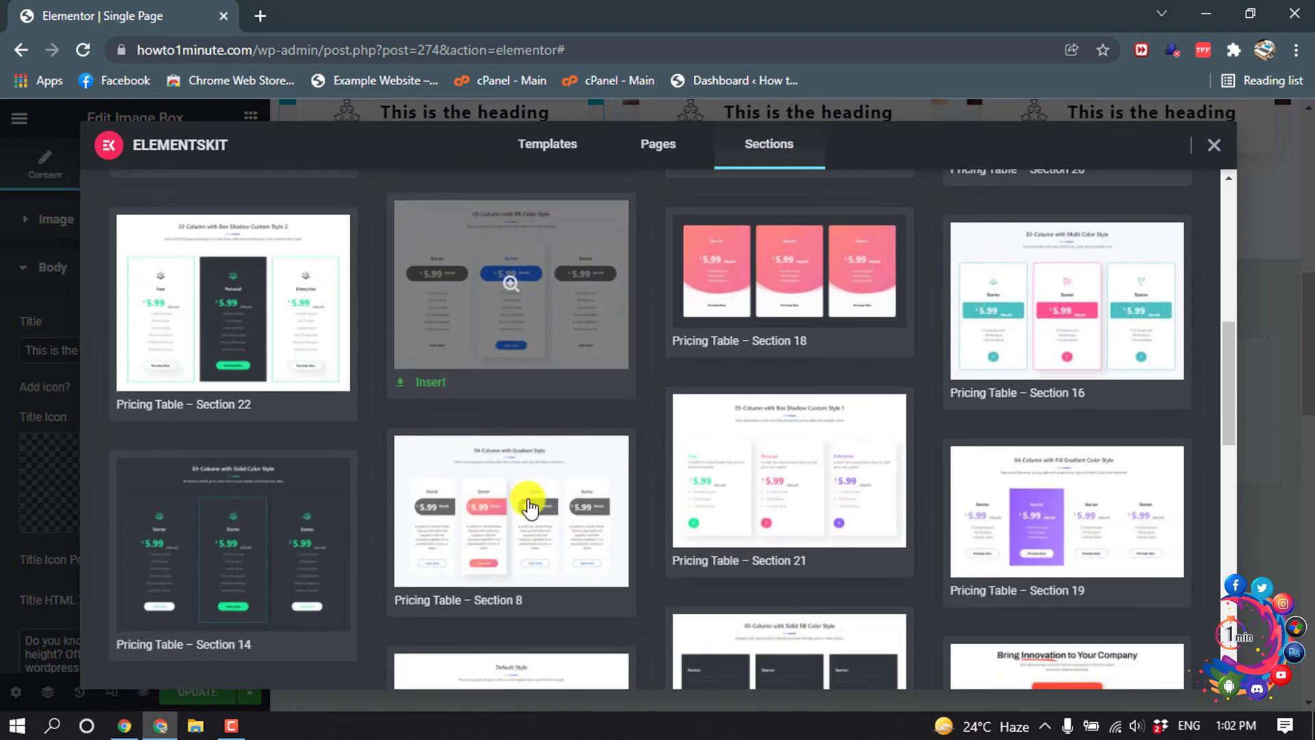
scroll(629, 406, up, 1)
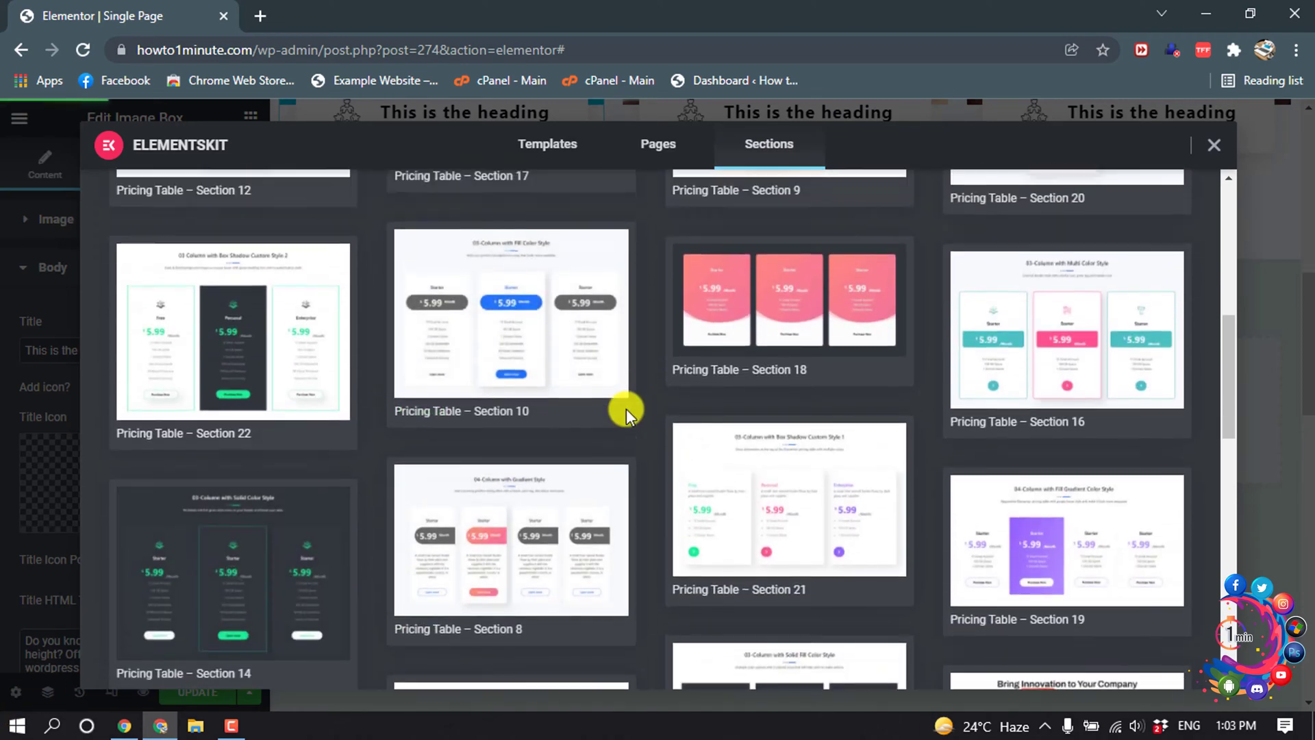
scroll(626, 408, up, 6)
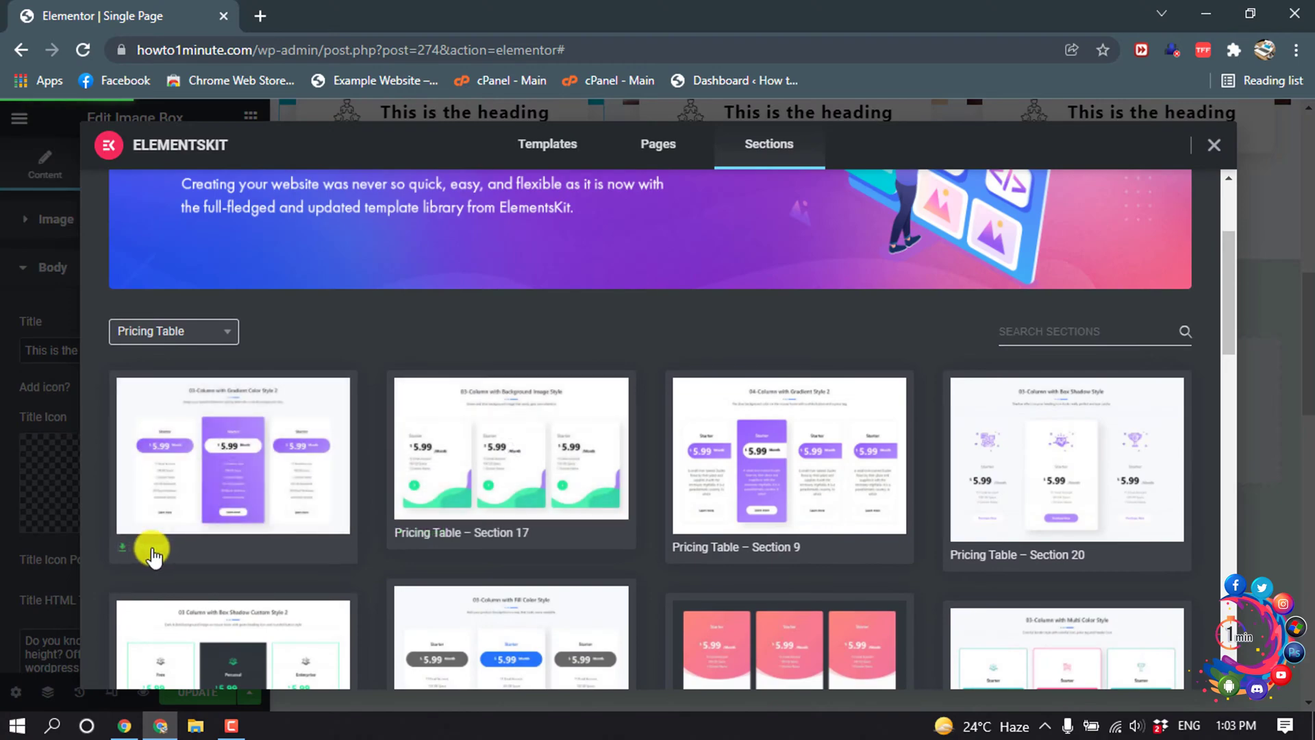
click(152, 550)
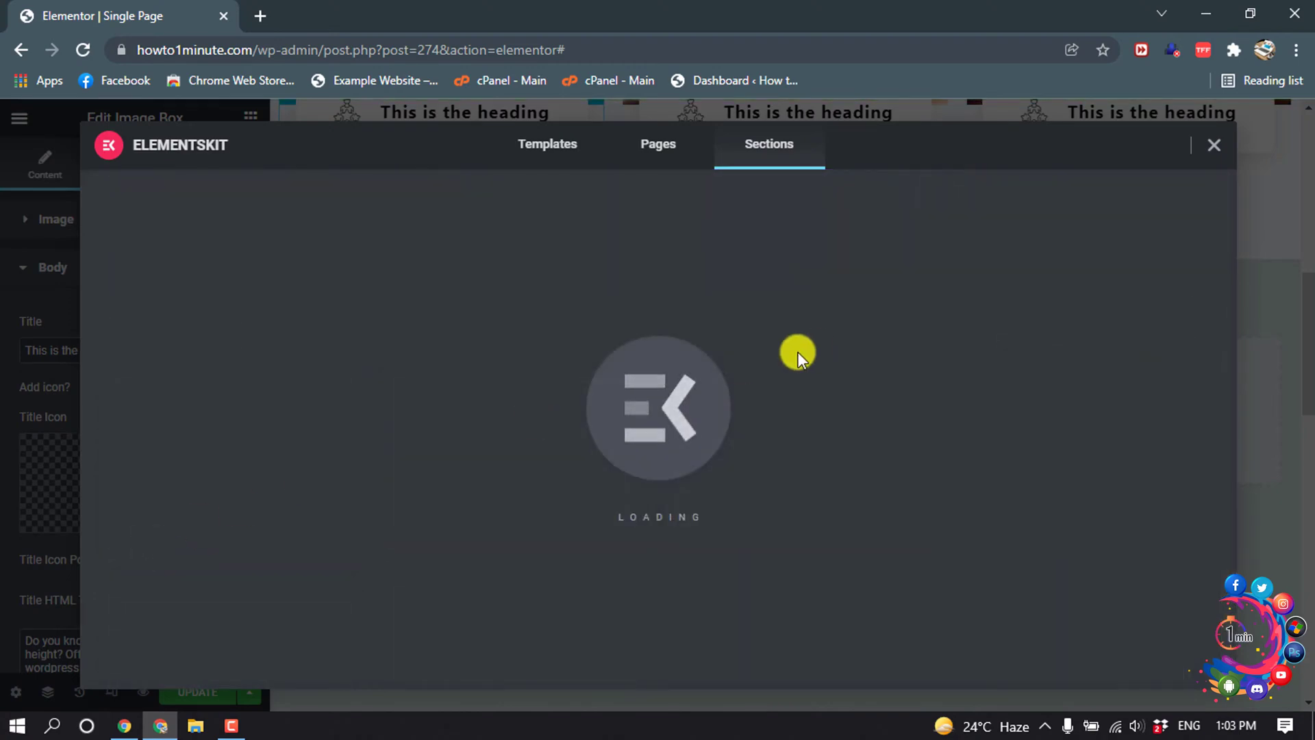
- Select the '03-Column with Gradient Color Style 2' heading widget for editing
scroll(799, 357, down, 12)
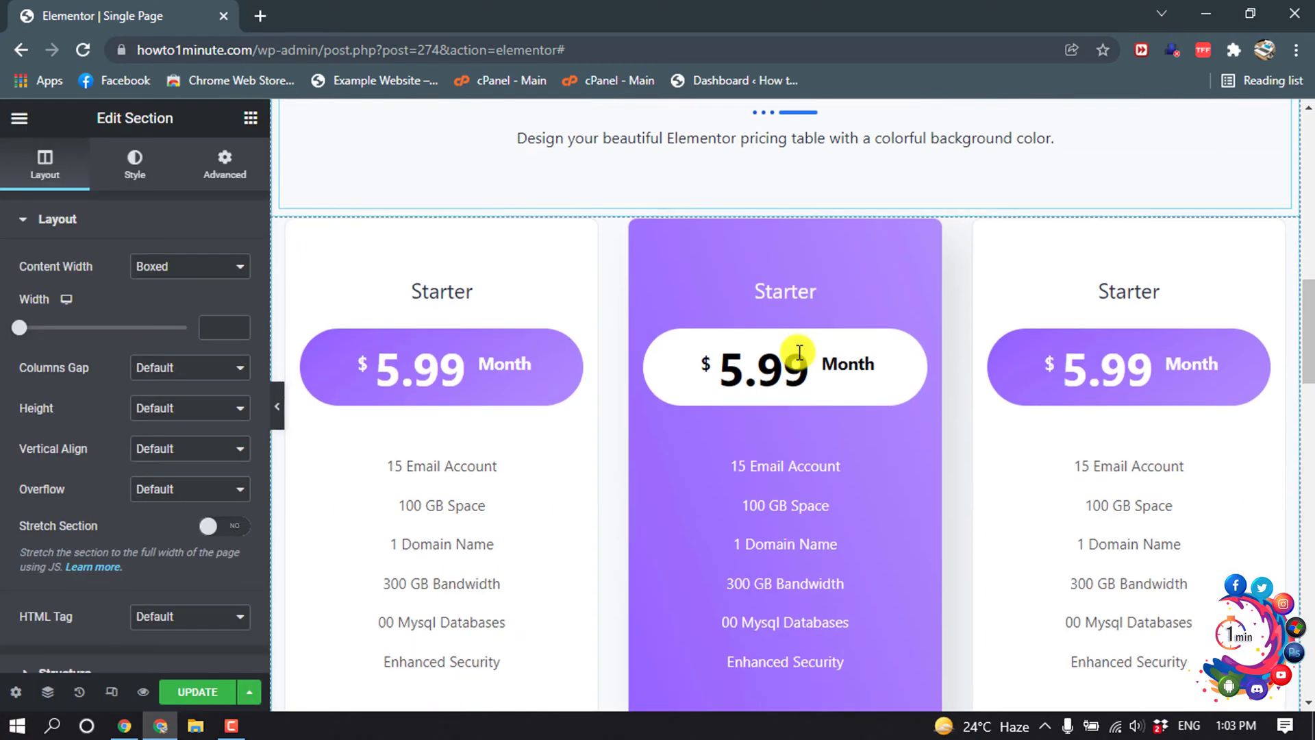
scroll(747, 548, up, 6)
scroll(754, 521, up, 8)
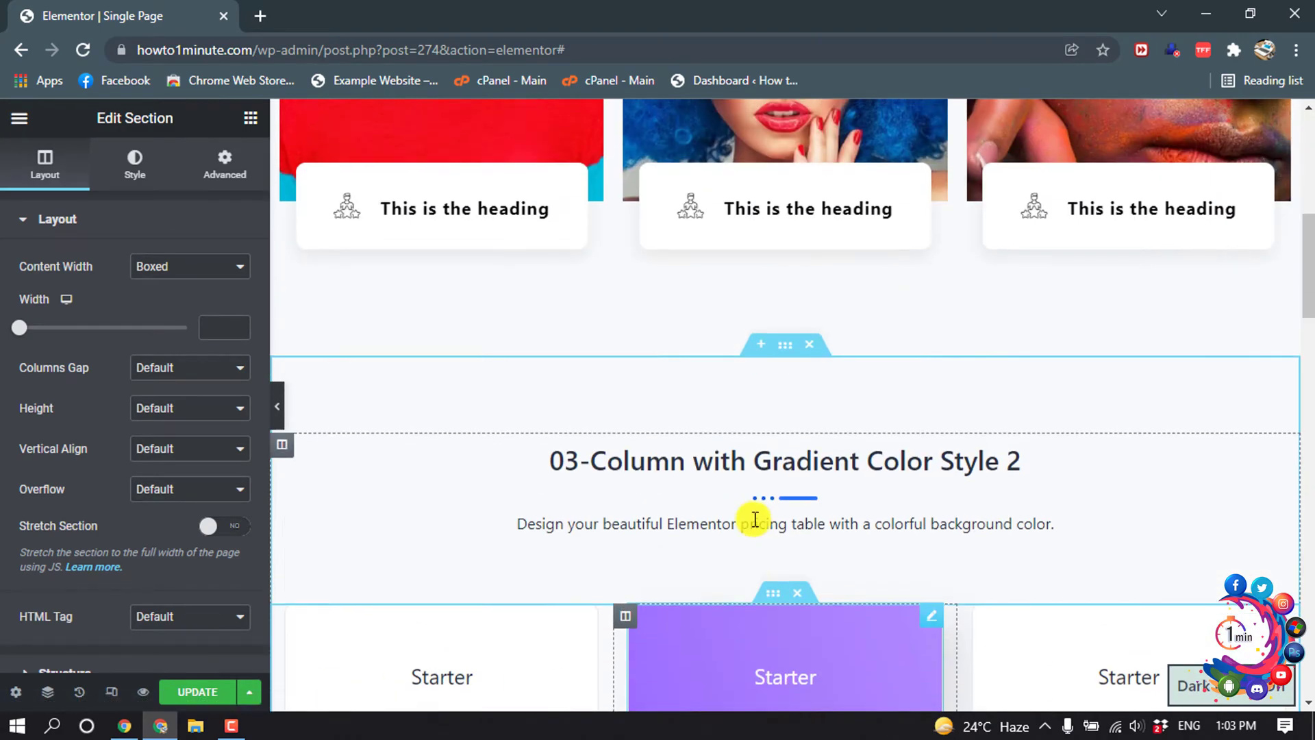
scroll(754, 517, down, 3)
click(599, 271)
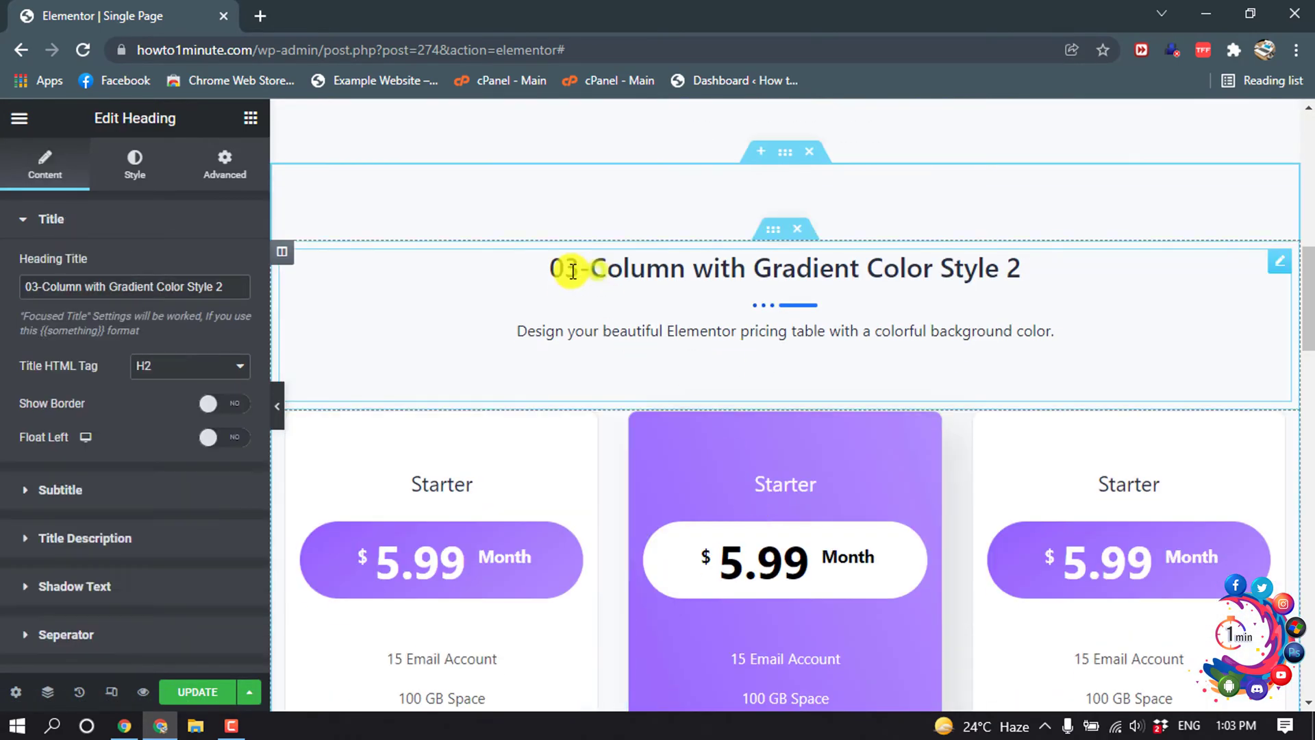
drag(564, 269, 743, 306)
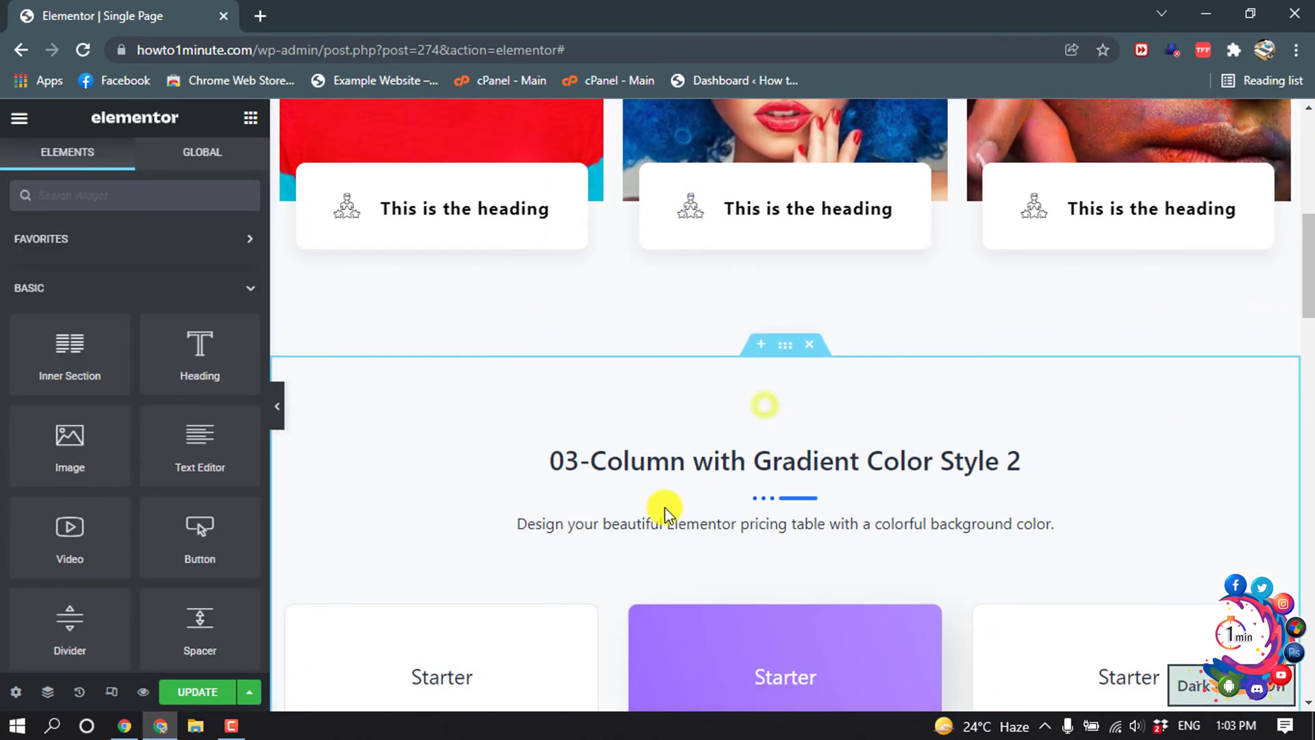
scroll(692, 480, down, 3)
click(602, 266)
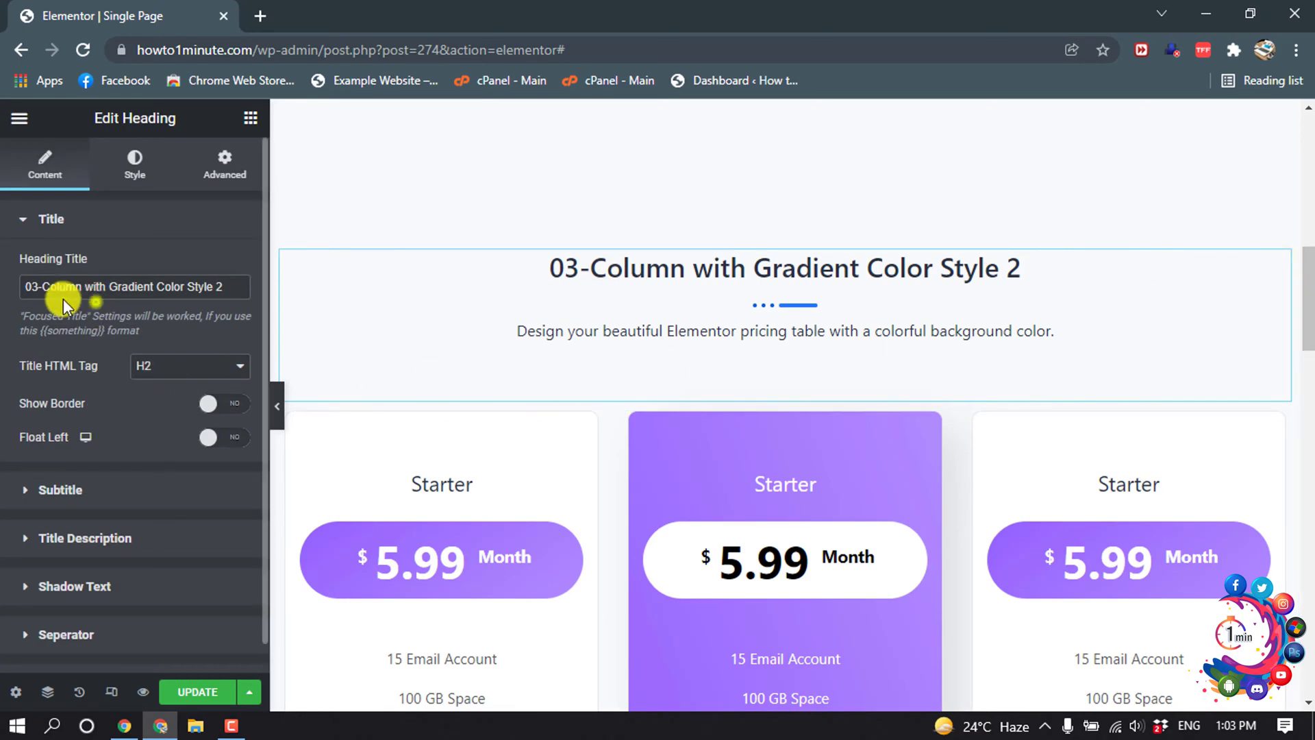
- Switch the heading's Show Border to Yes, leaving Border Position at Start
drag(31, 286, 262, 291)
scroll(247, 288, down, 1)
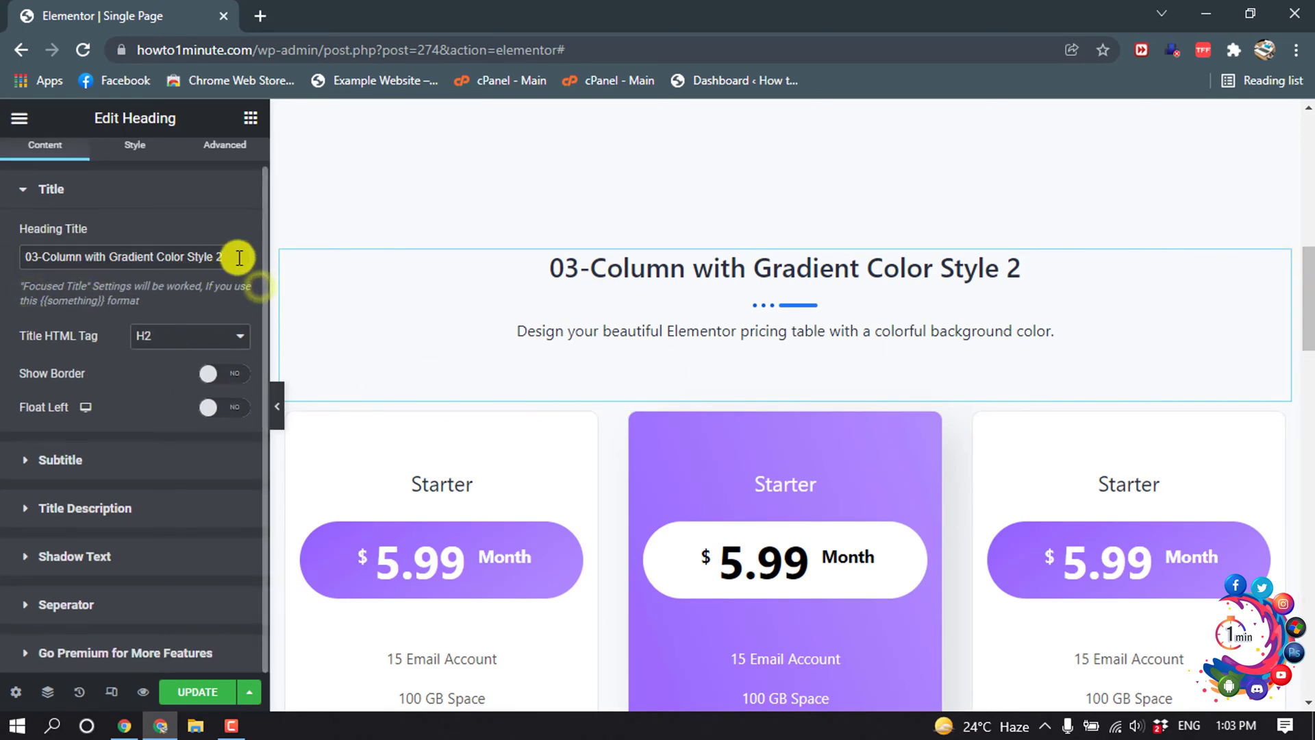
click(224, 374)
scroll(746, 450, down, 3)
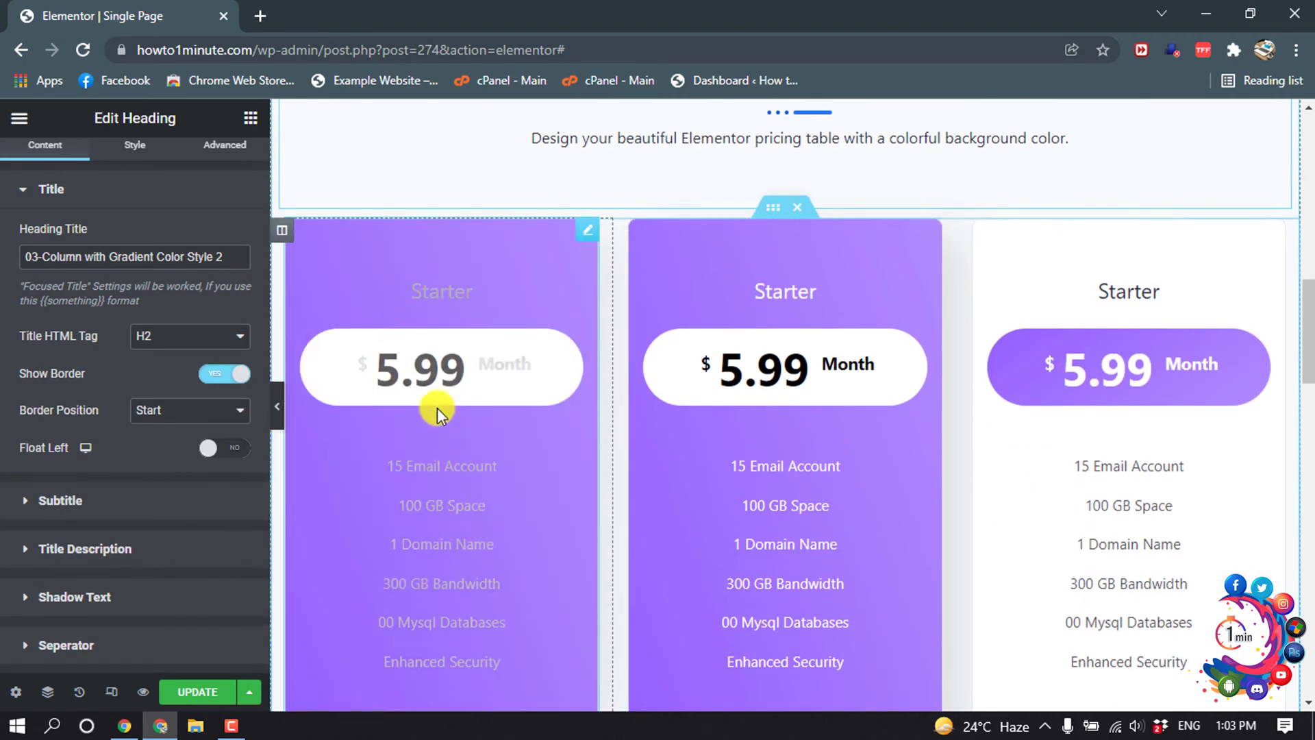
scroll(437, 408, down, 3)
scroll(420, 514, up, 4)
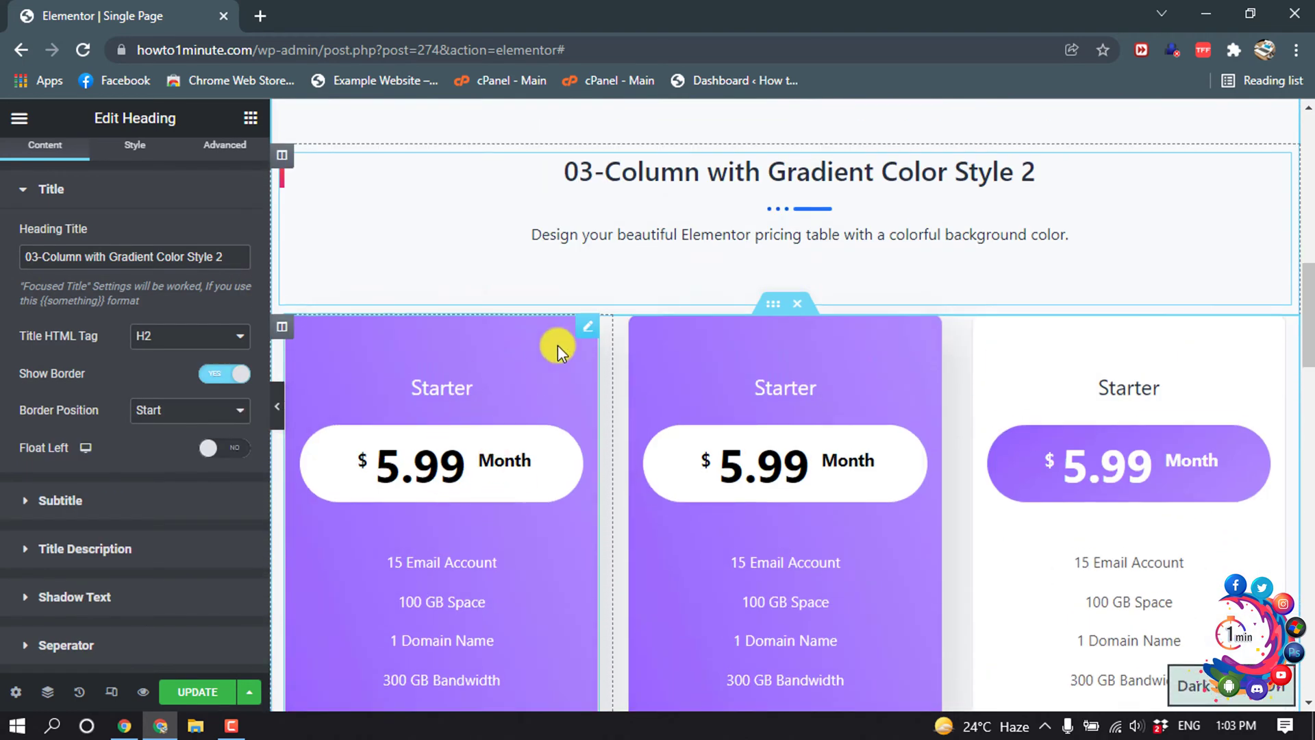
scroll(477, 383, down, 3)
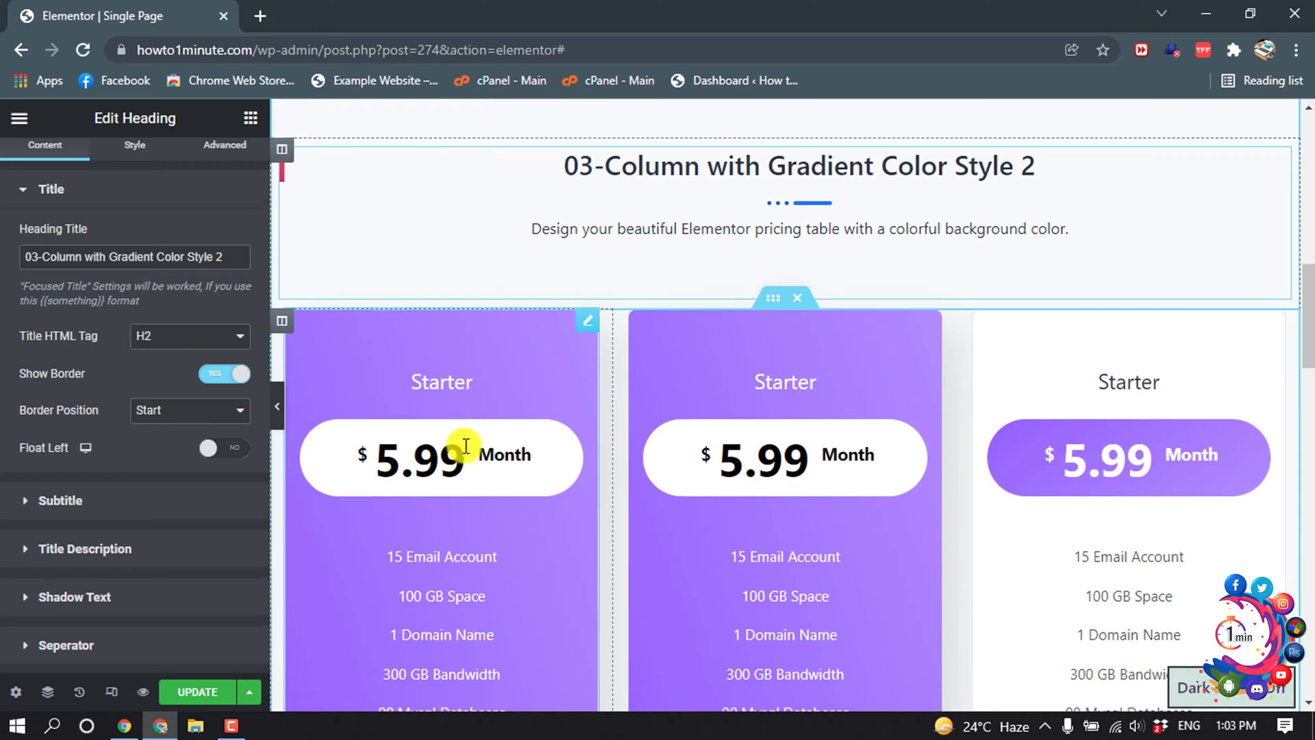
scroll(470, 426, up, 1)
- Open the pricing table's settings and select its Starter title
click(587, 243)
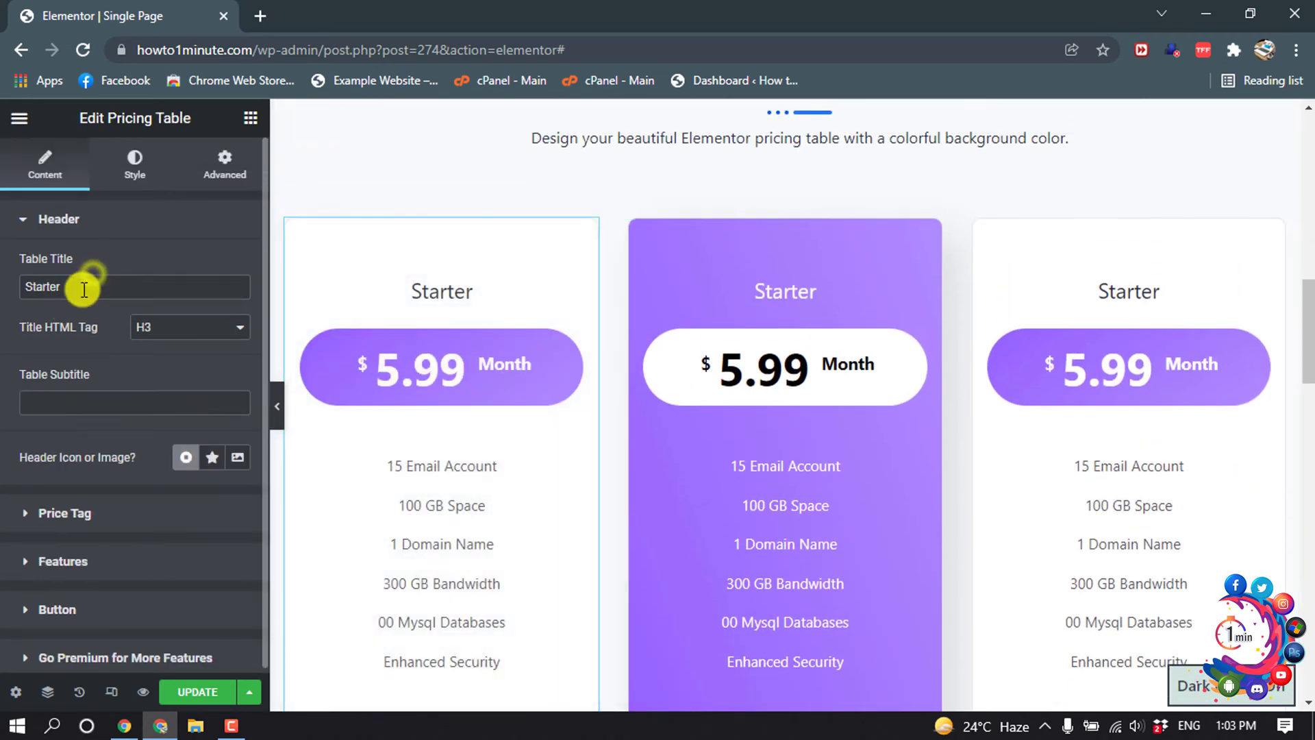
double_click(84, 289)
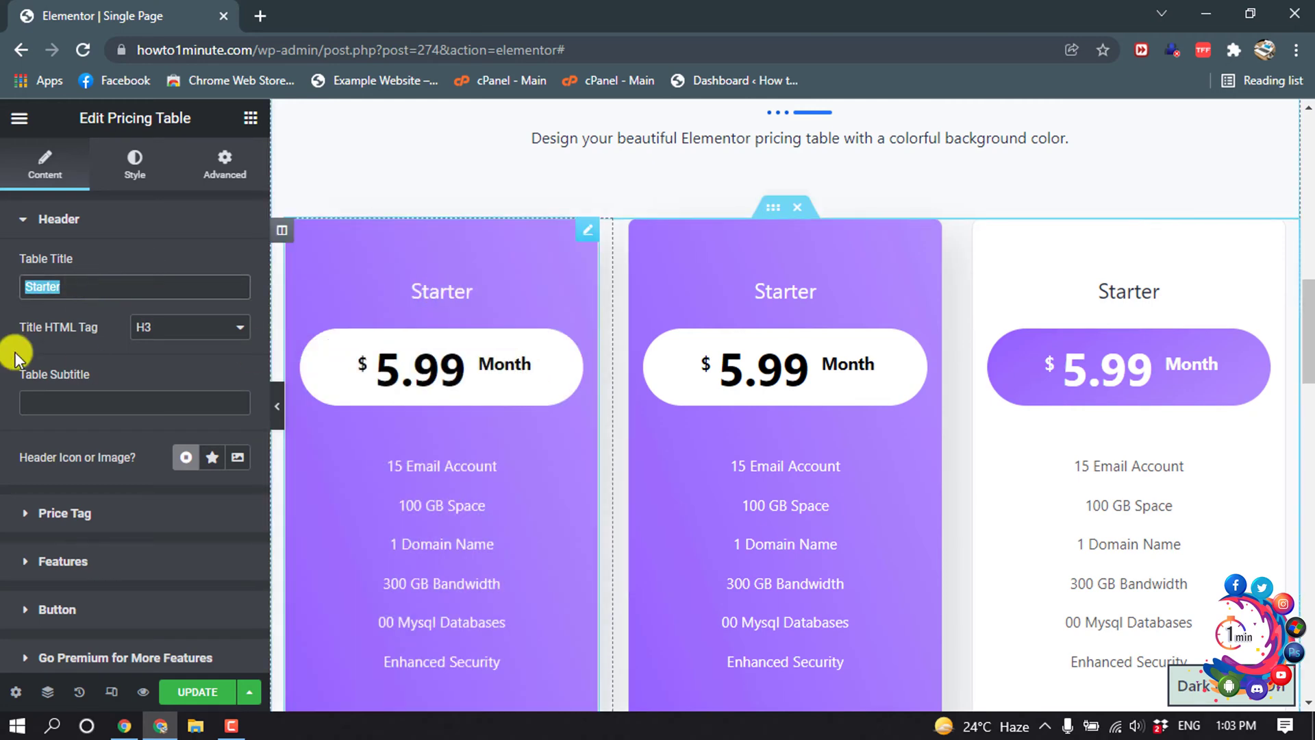
scroll(124, 293, down, 1)
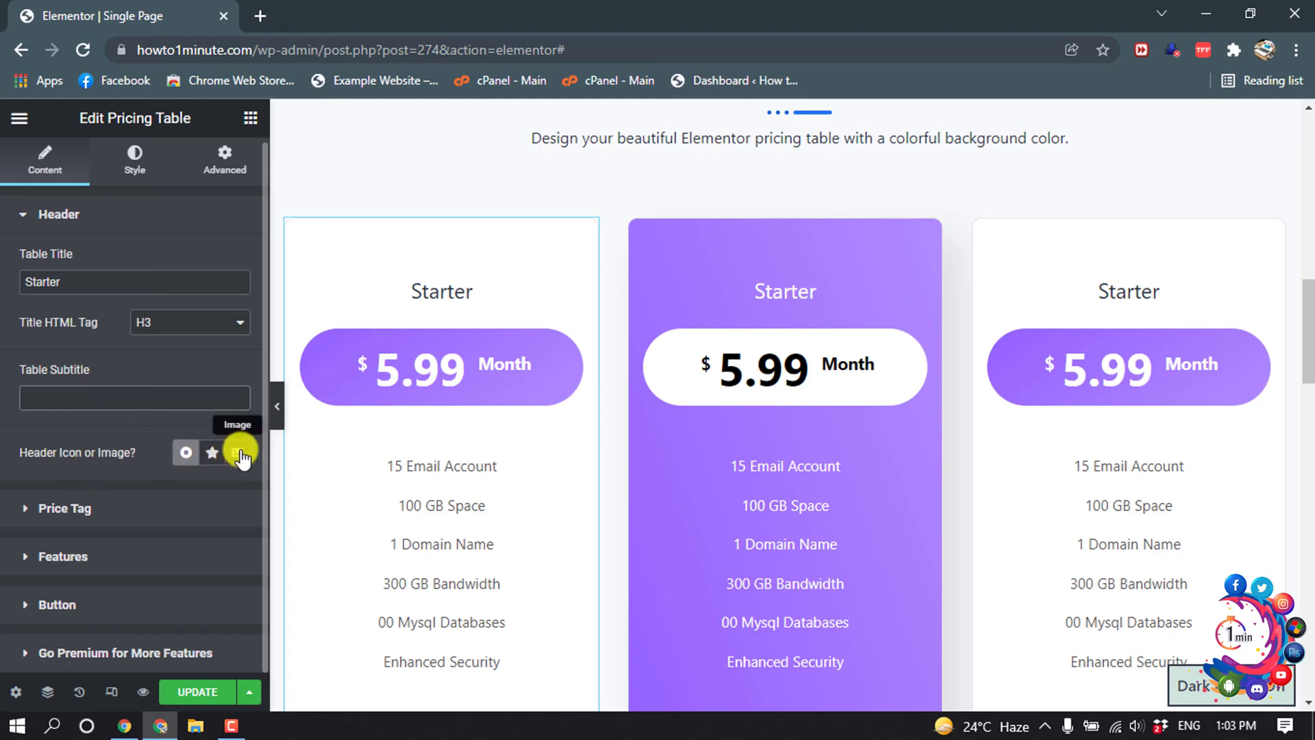
- Check the Price Tag ($5.99 per Month) and Learn more Button settings
click(55, 511)
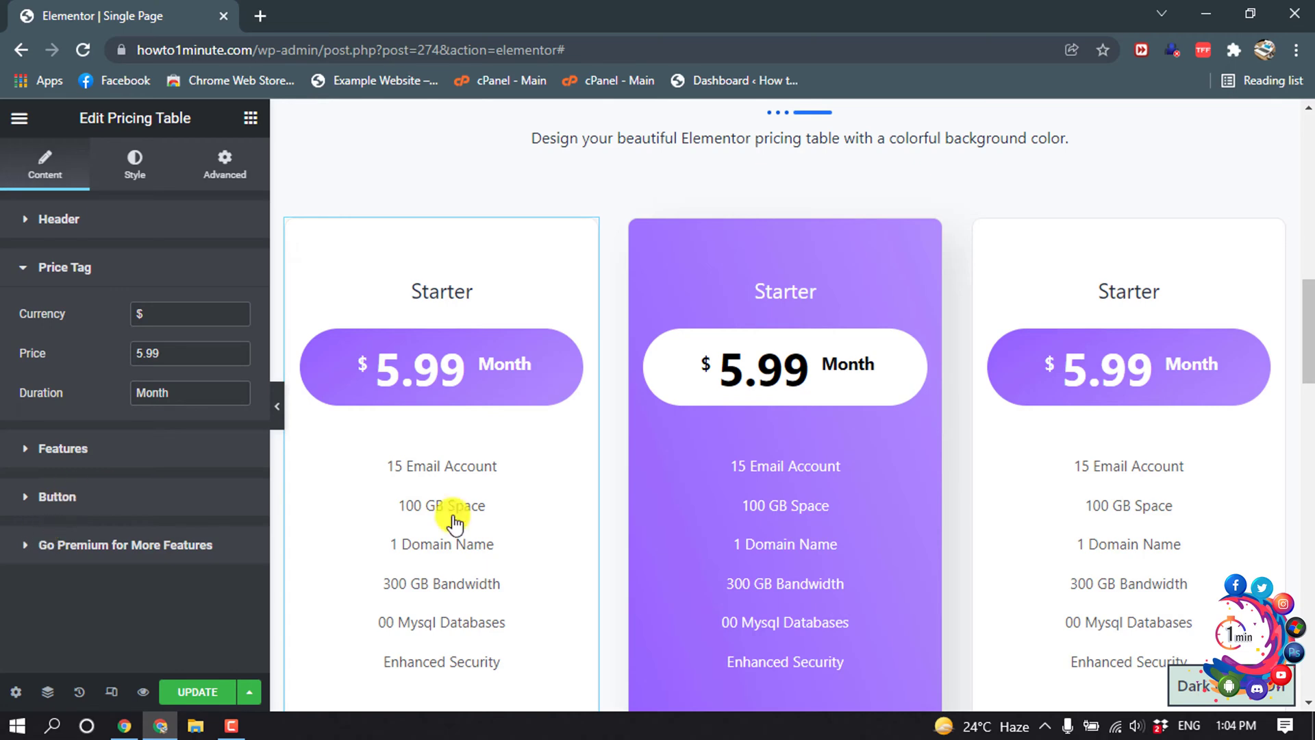
scroll(453, 524, down, 3)
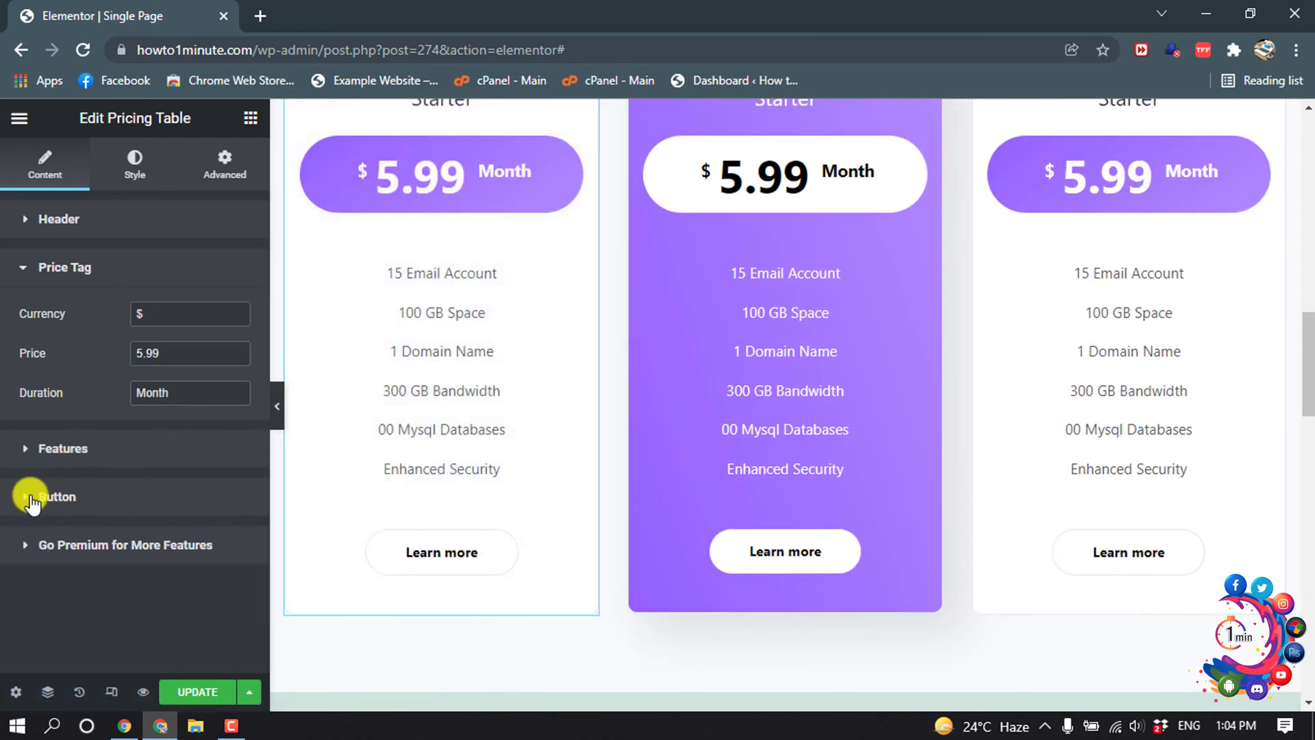
click(30, 498)
scroll(218, 459, down, 3)
scroll(219, 460, up, 3)
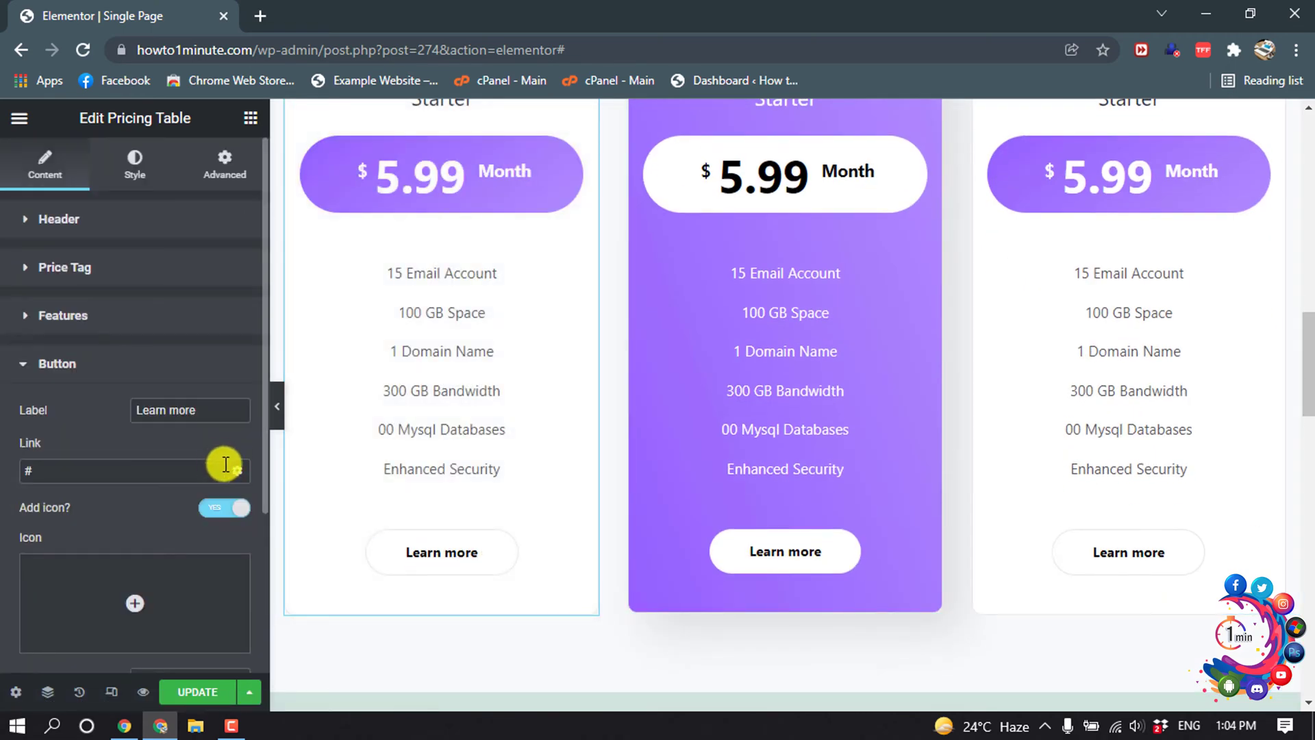
scroll(848, 344, down, 3)
scroll(848, 344, up, 15)
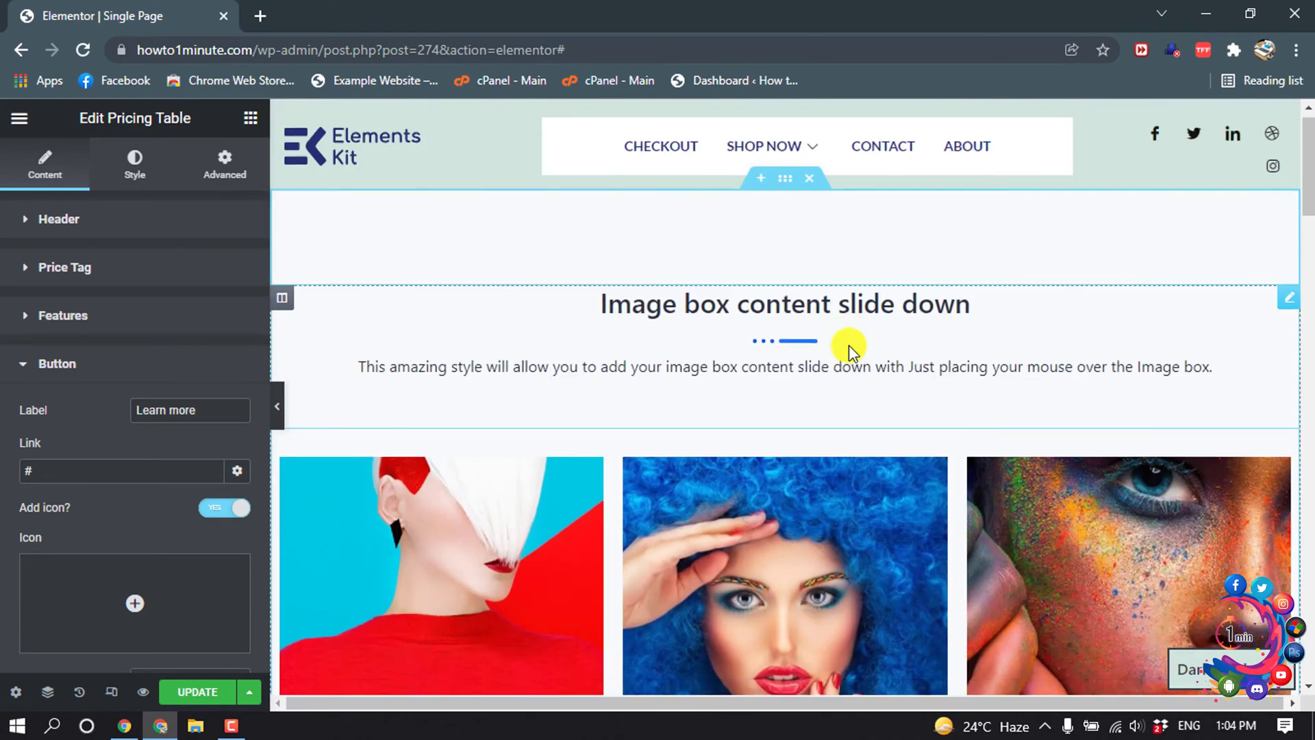
scroll(849, 344, down, 10)
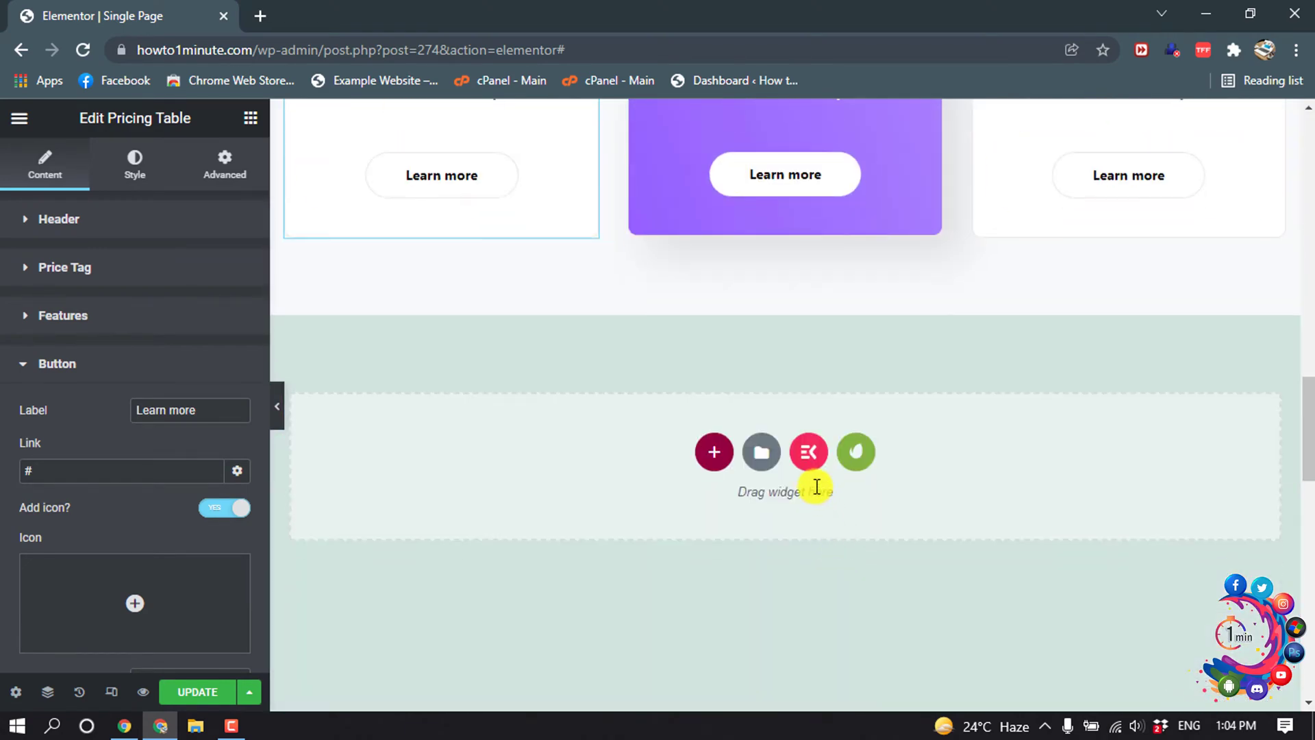
- Insert an ElementsKit Testimonial section template with three quote cards into the empty section below the pricing table
click(812, 460)
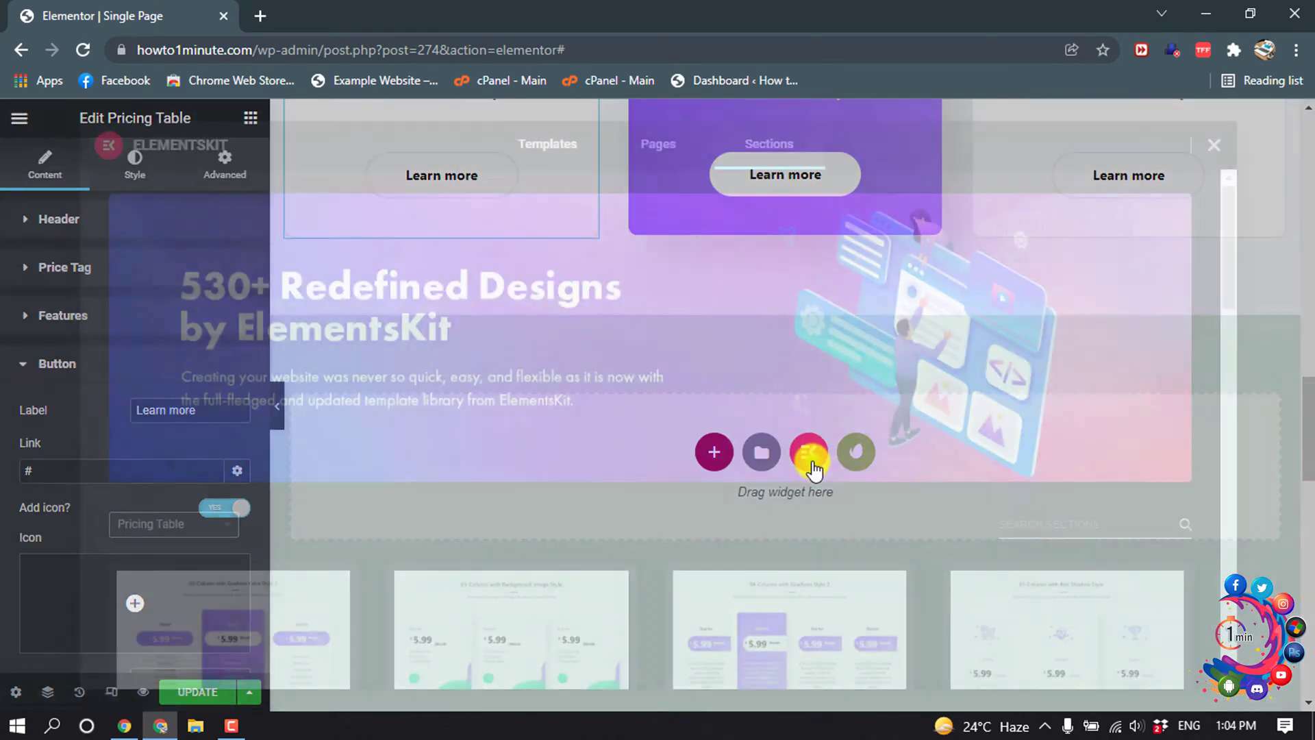
click(206, 524)
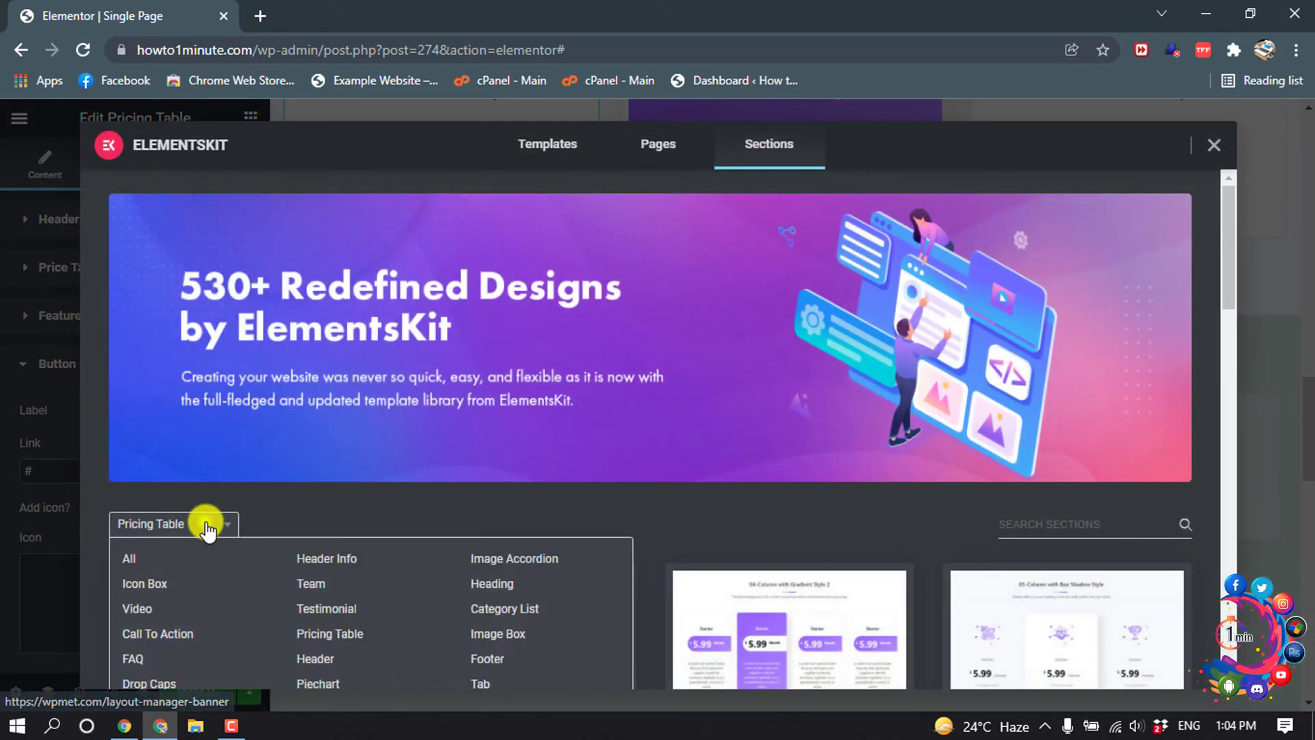
scroll(376, 446, down, 4)
click(190, 233)
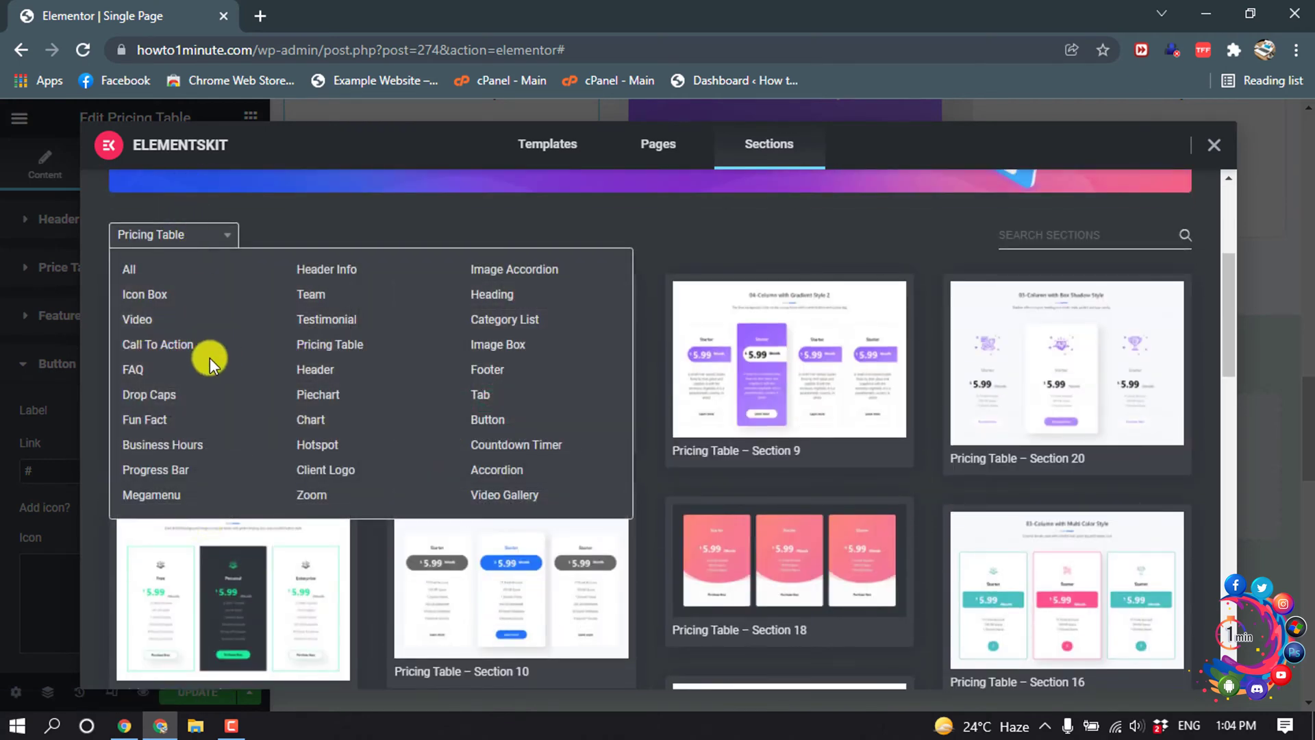
click(339, 320)
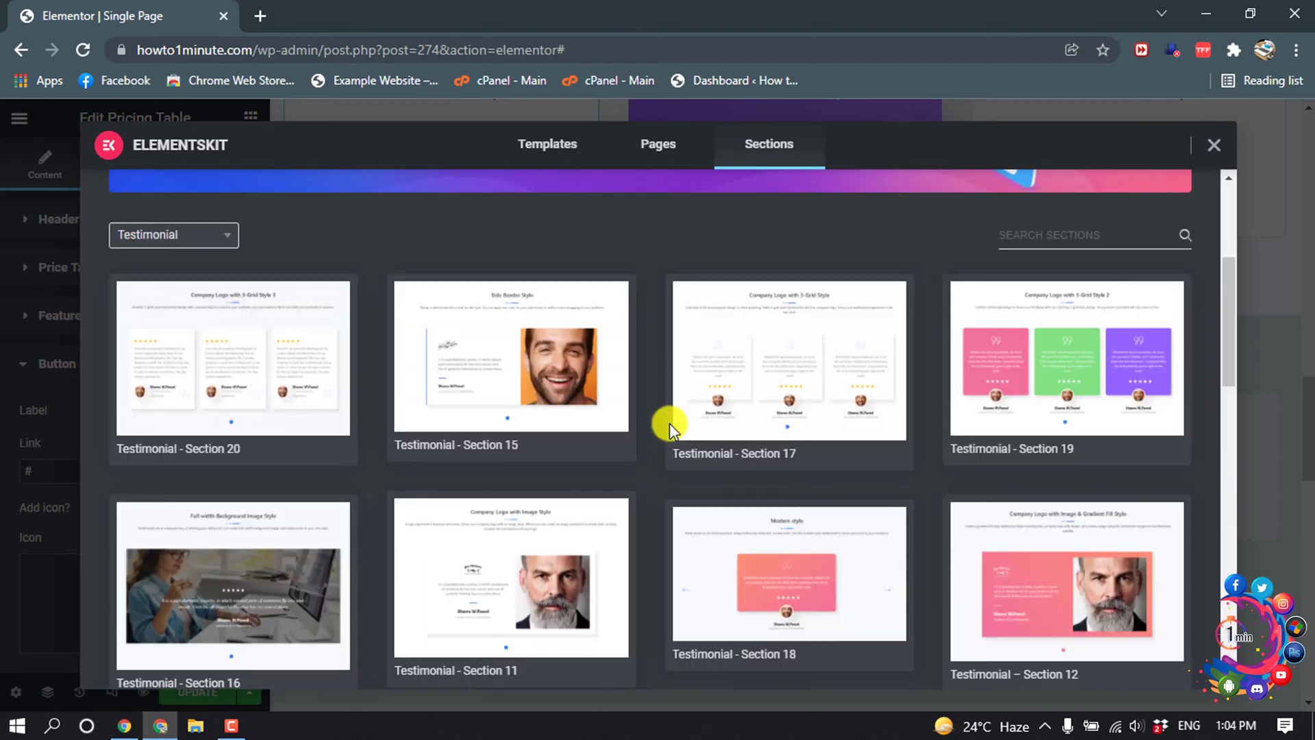
mouse_move(682, 426)
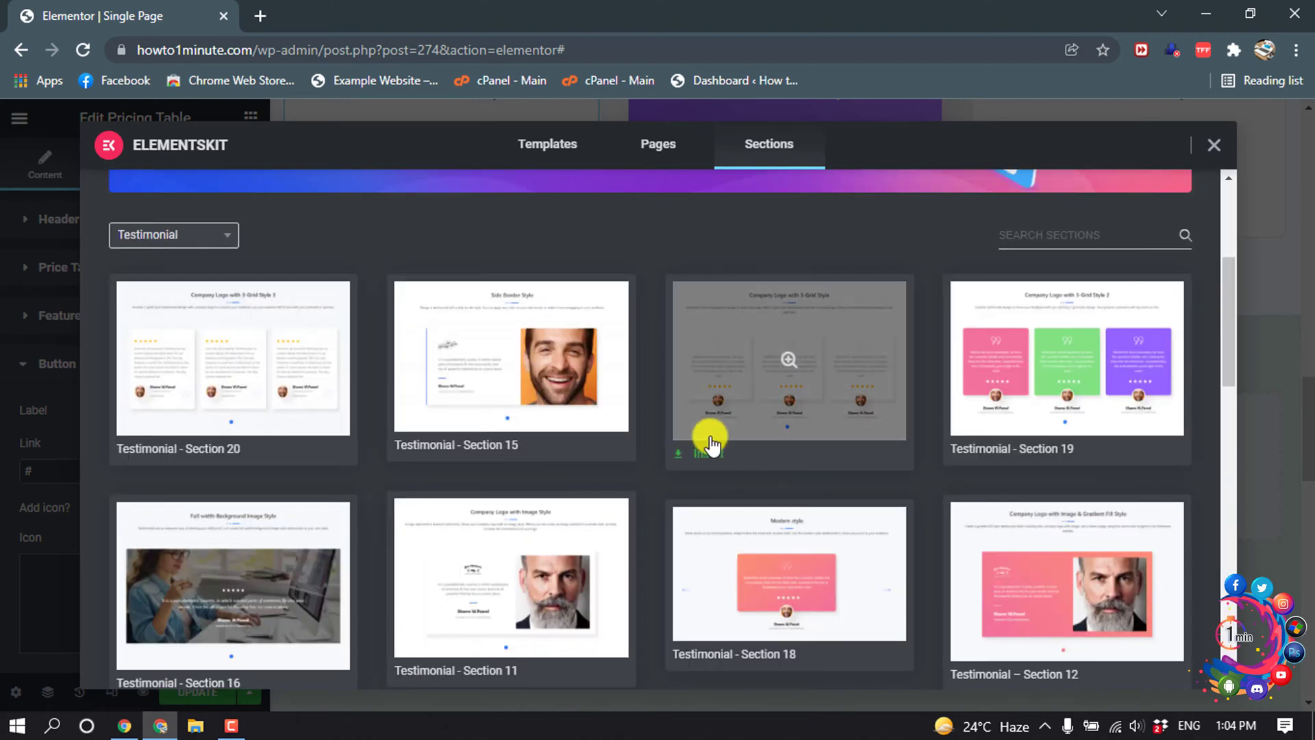
click(144, 449)
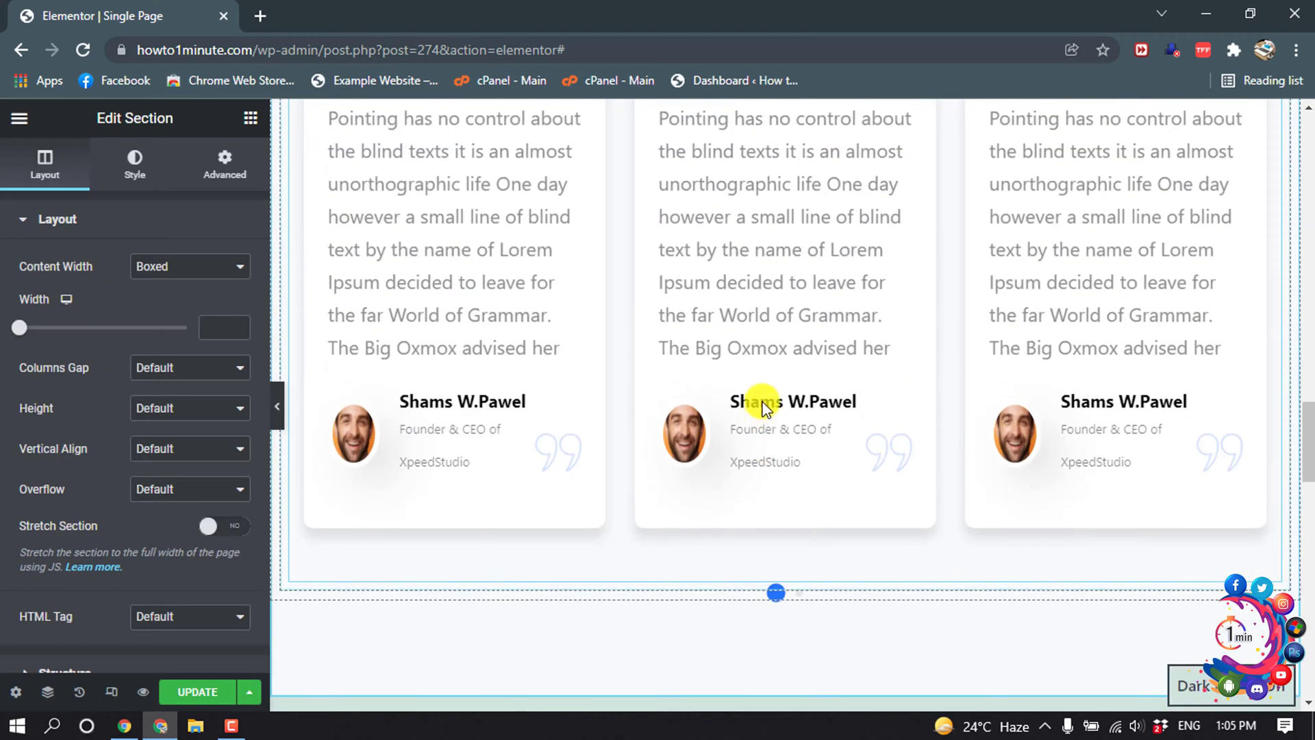
- Review the testimonial widget's style settings, then save the page with Update and open its preview
scroll(762, 409, up, 4)
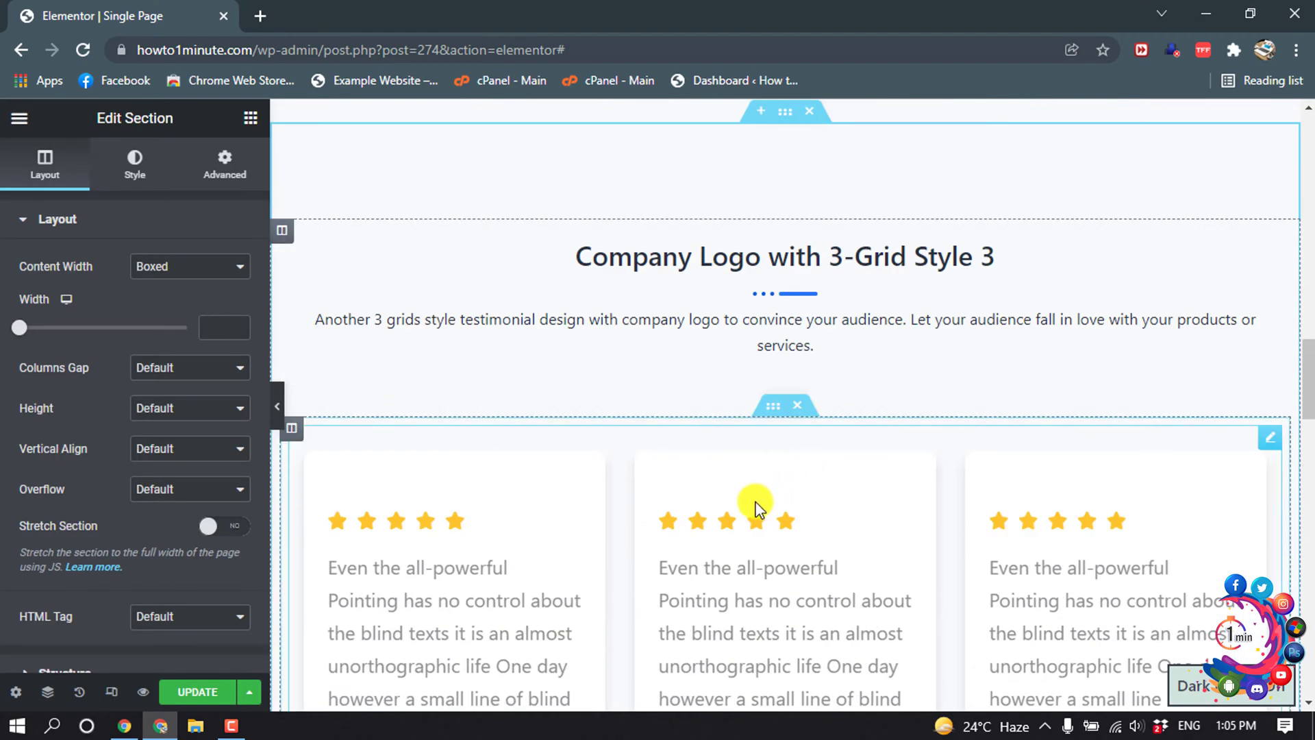
scroll(755, 507, down, 3)
click(871, 326)
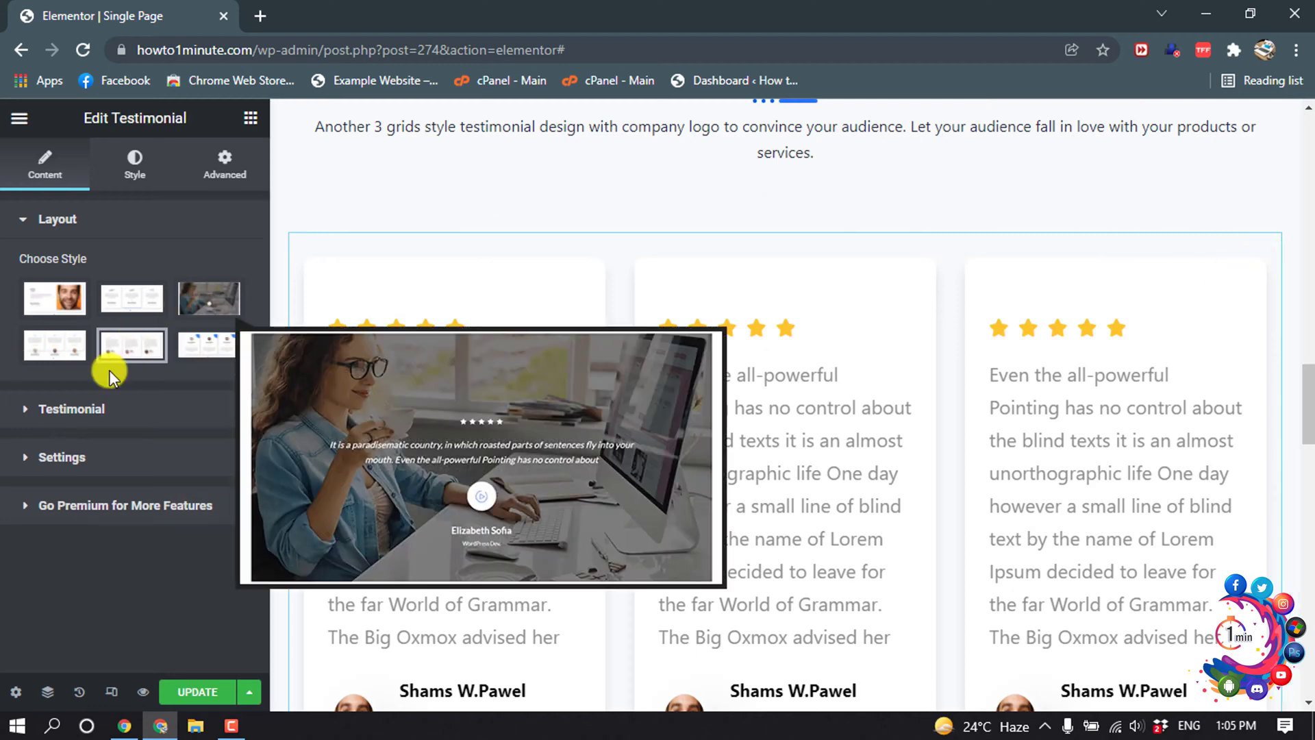
click(164, 180)
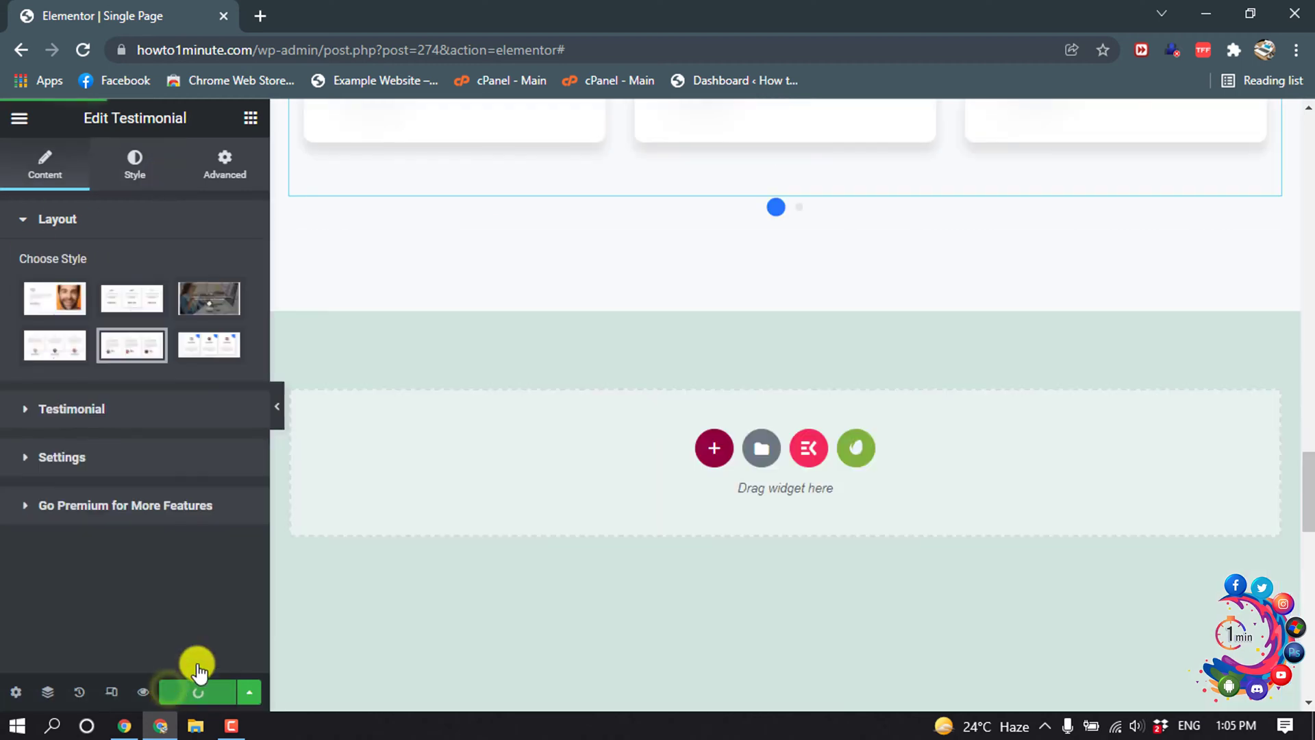
click(196, 688)
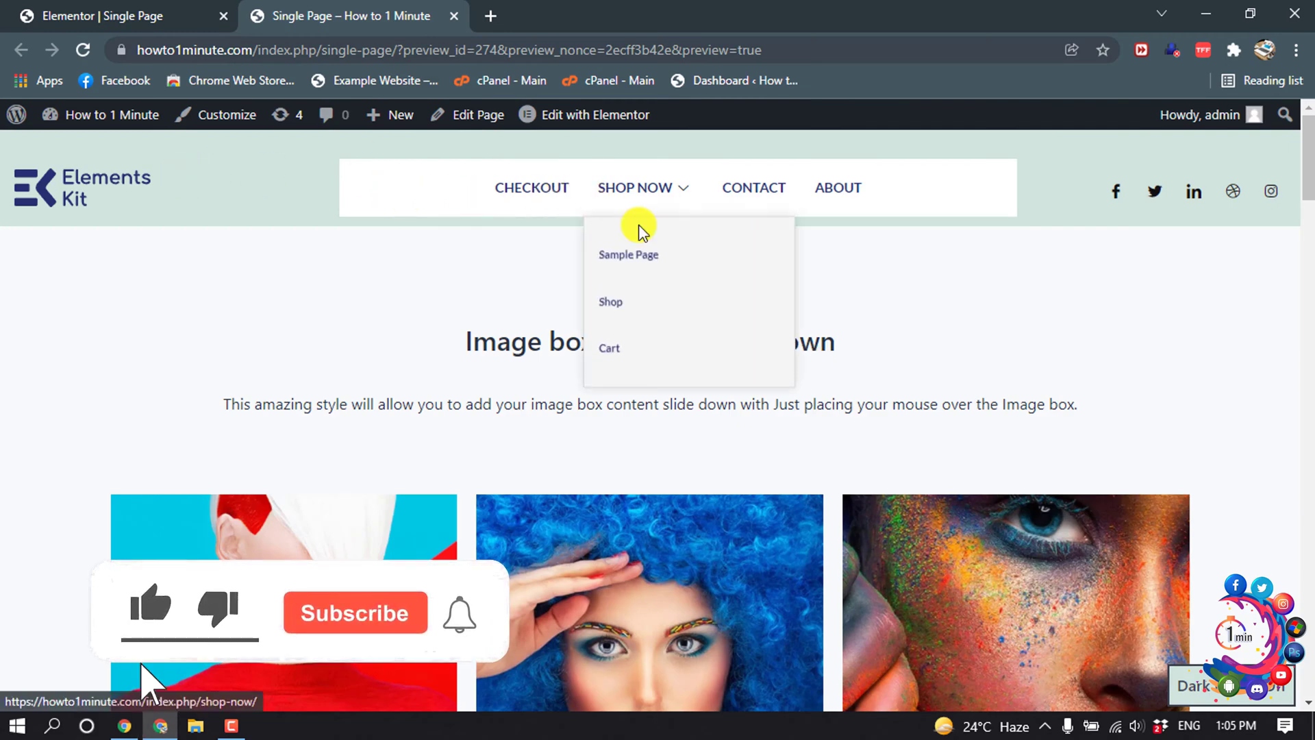
- Scroll the live preview through header, image boxes, pricing and testimonials, then minimize Chrome
scroll(1053, 193, down, 3)
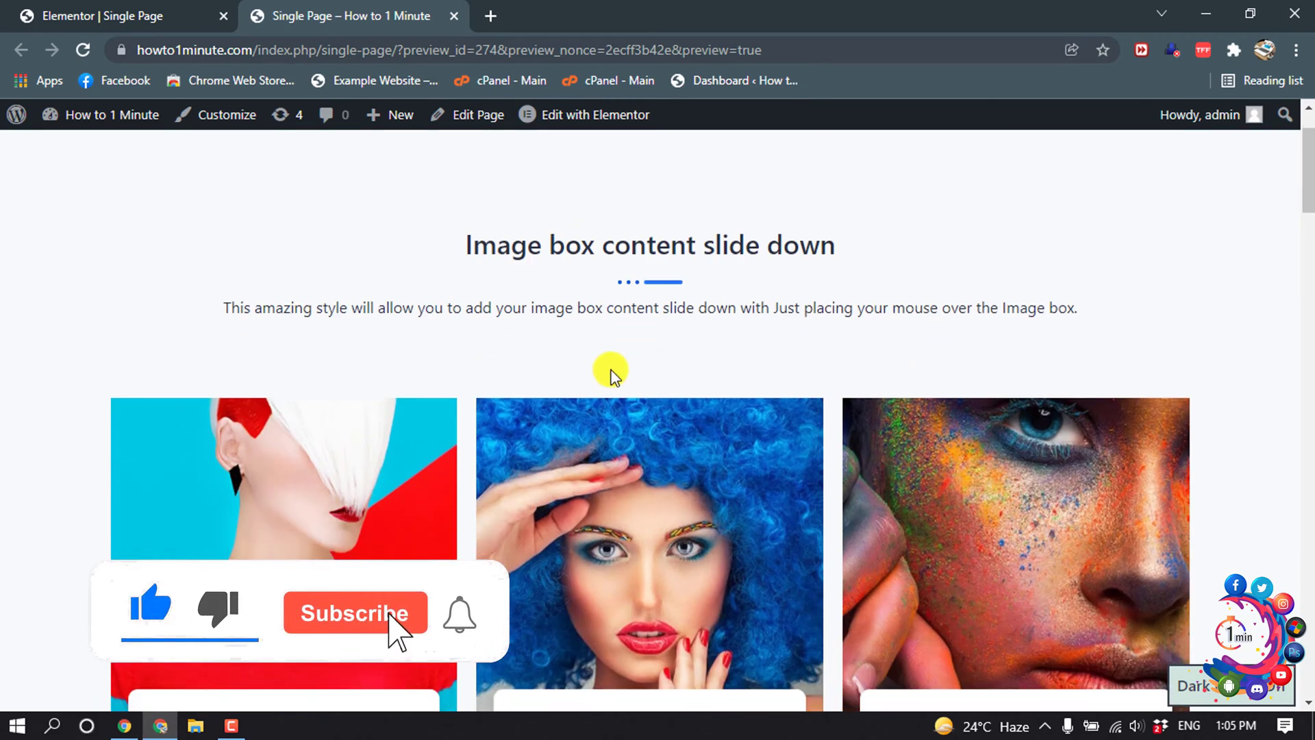
scroll(781, 270, down, 4)
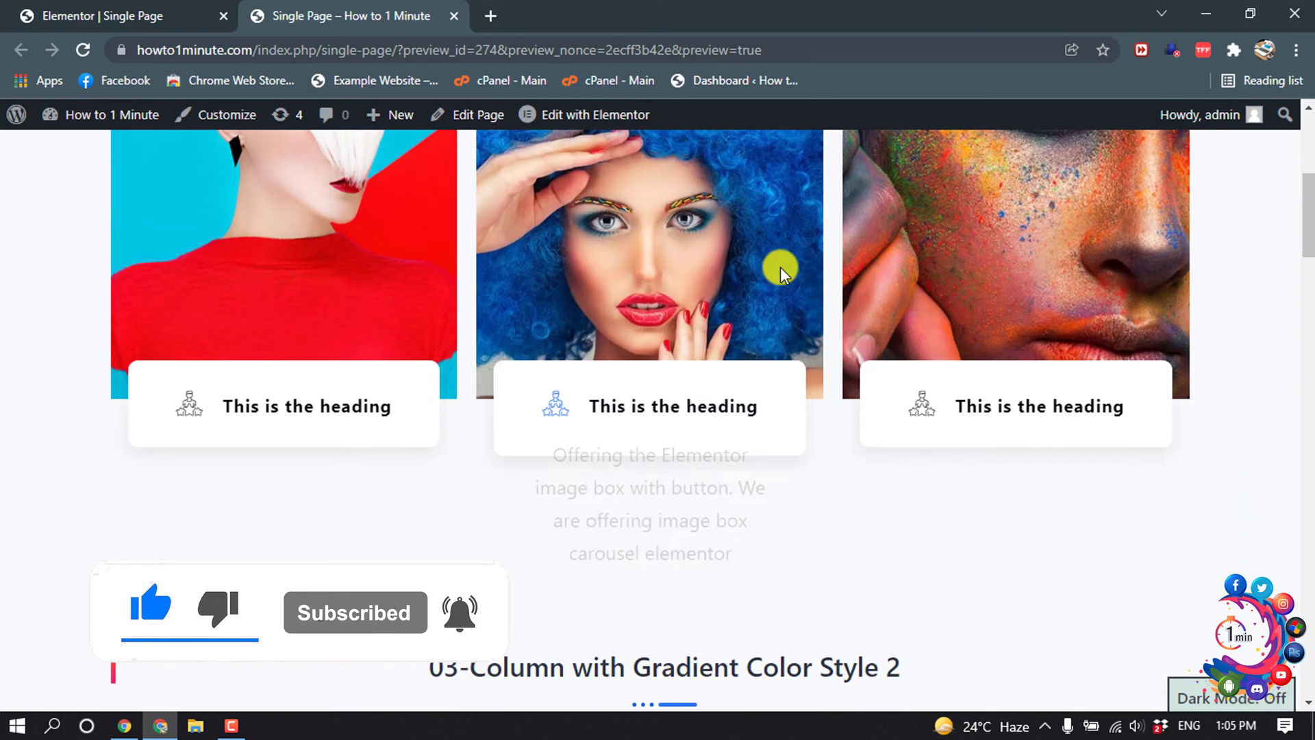
scroll(366, 383, down, 5)
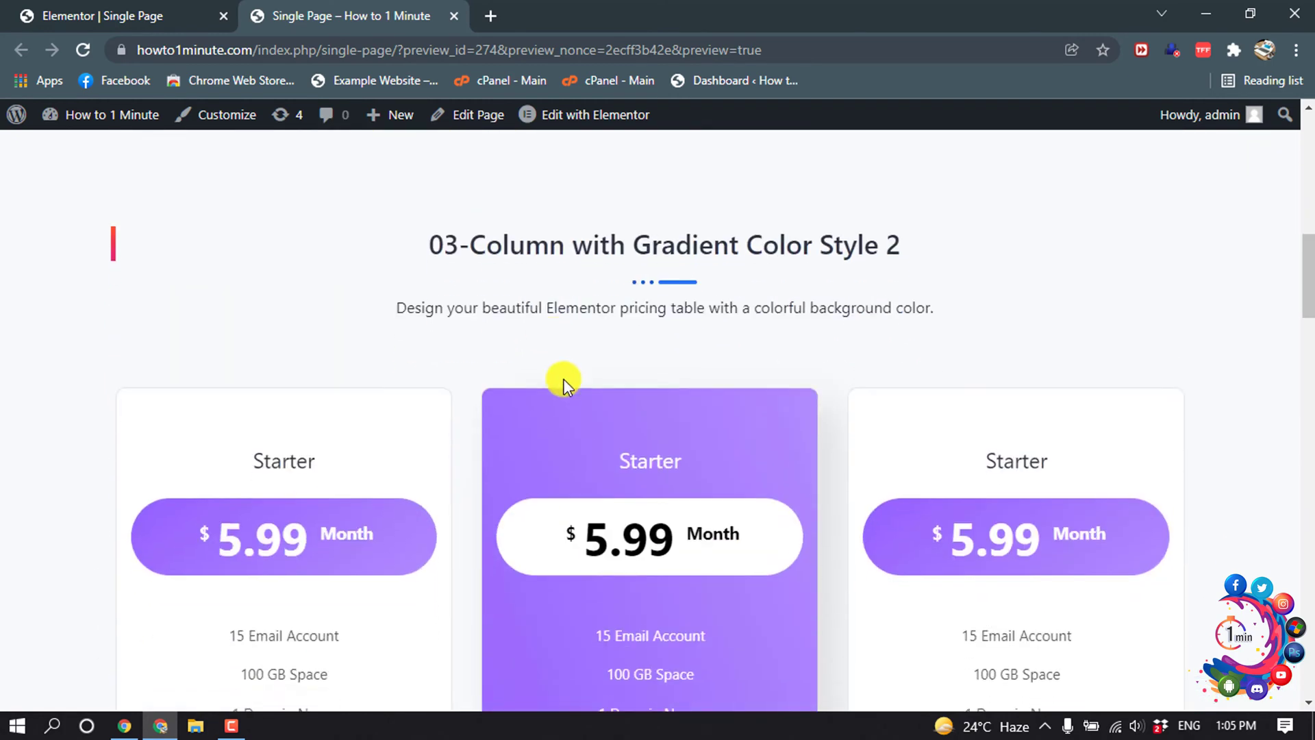
scroll(794, 285, down, 5)
scroll(795, 285, down, 15)
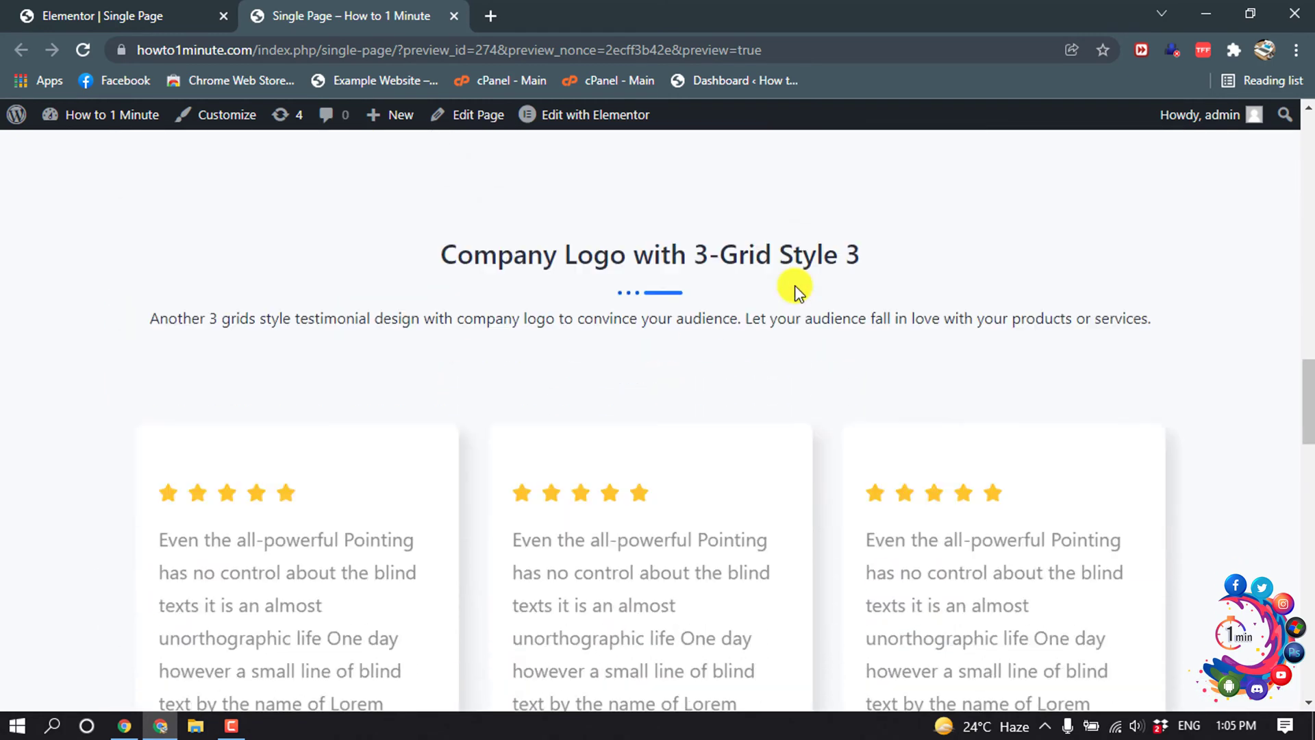
scroll(899, 319, down, 5)
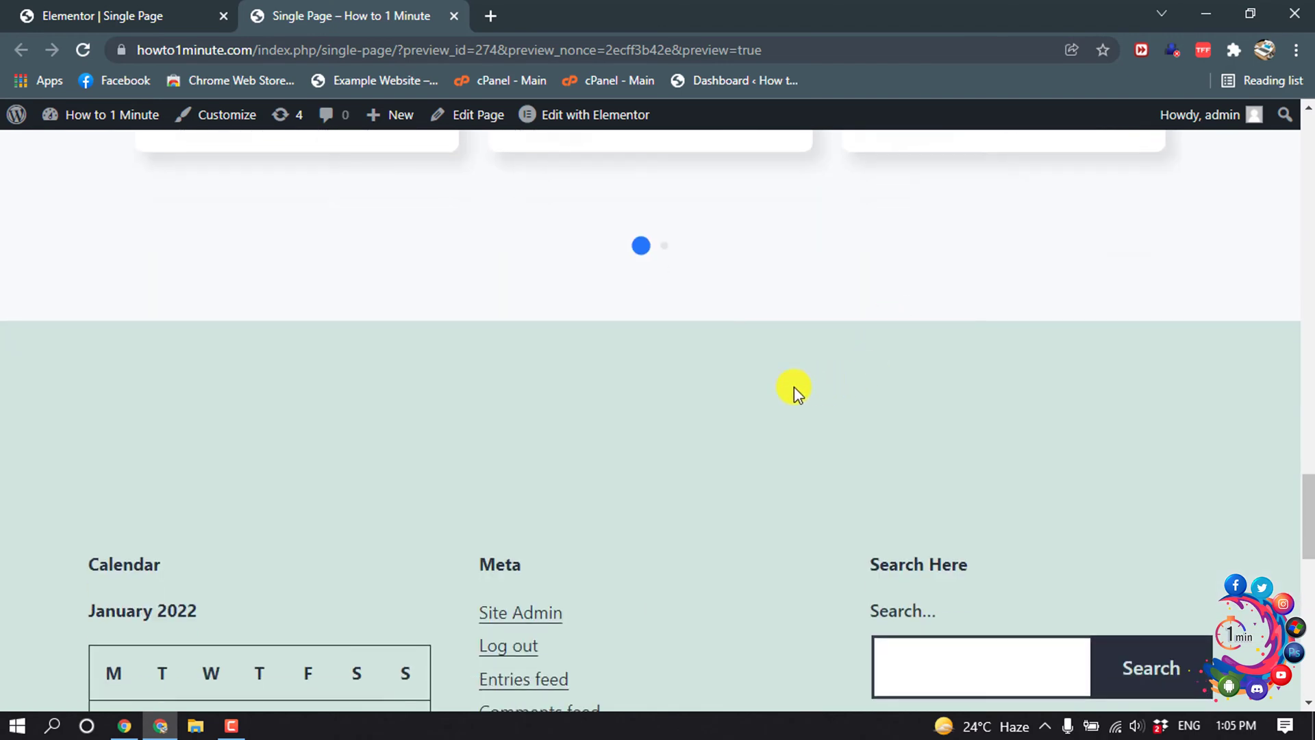
scroll(658, 438, up, 7)
scroll(645, 578, down, 1)
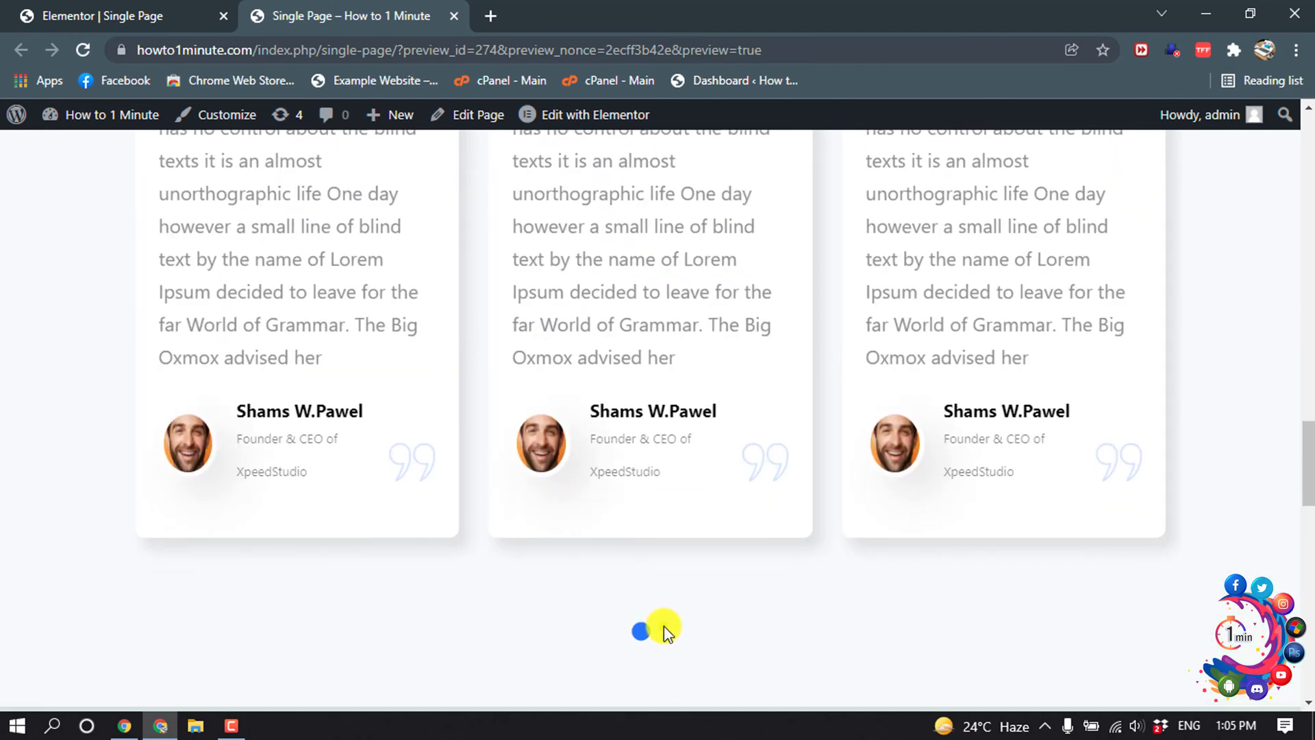
scroll(669, 630, up, 4)
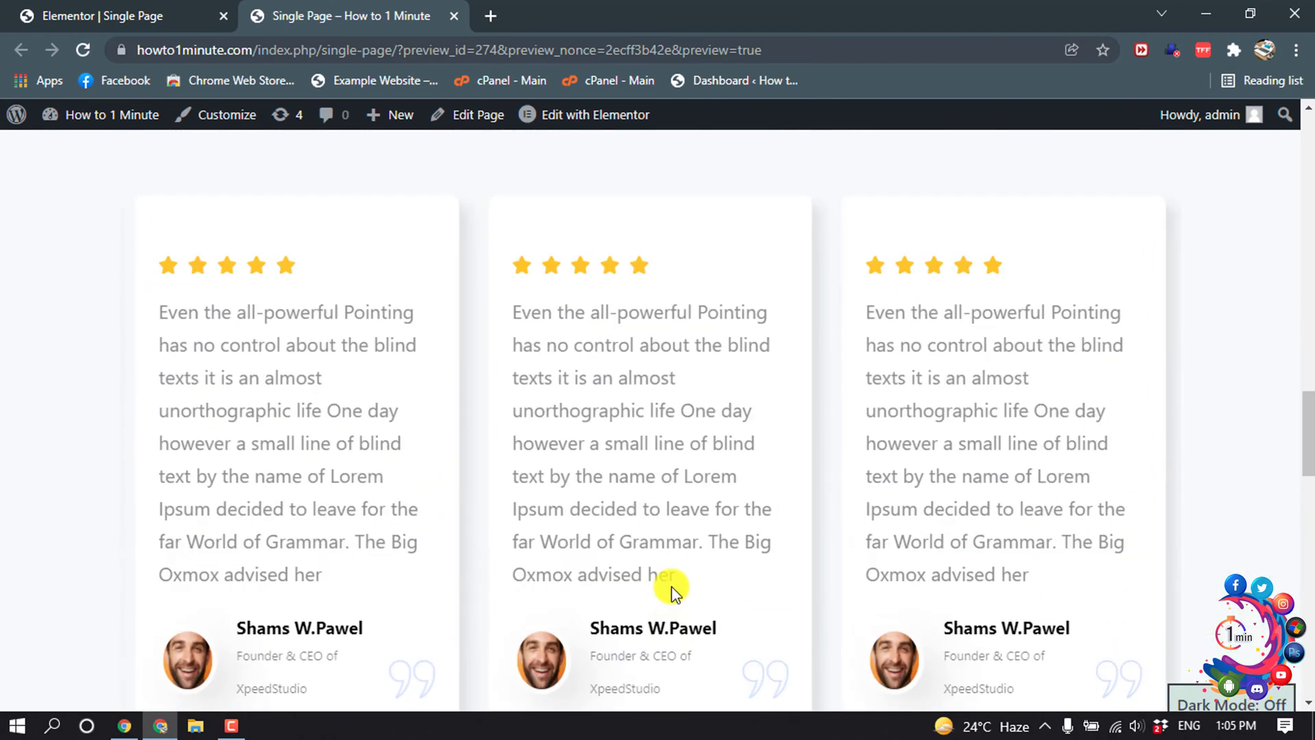
click(1218, 14)
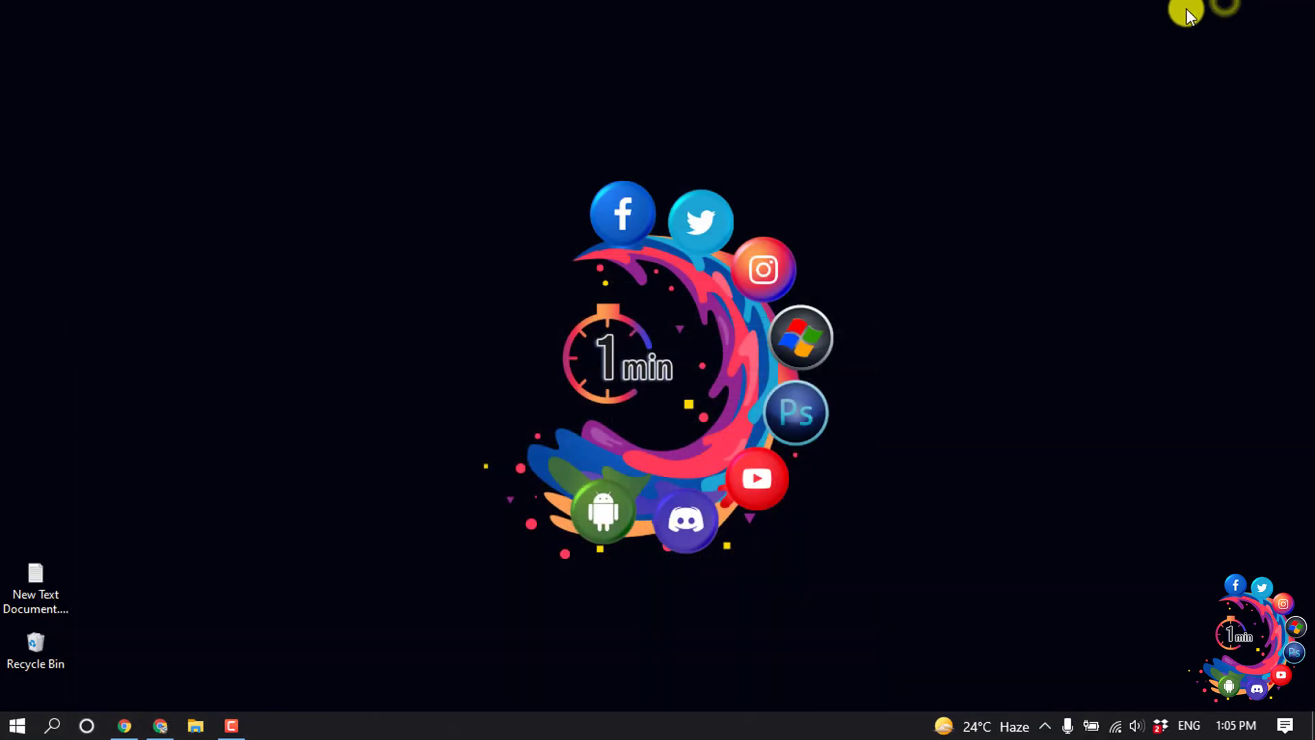